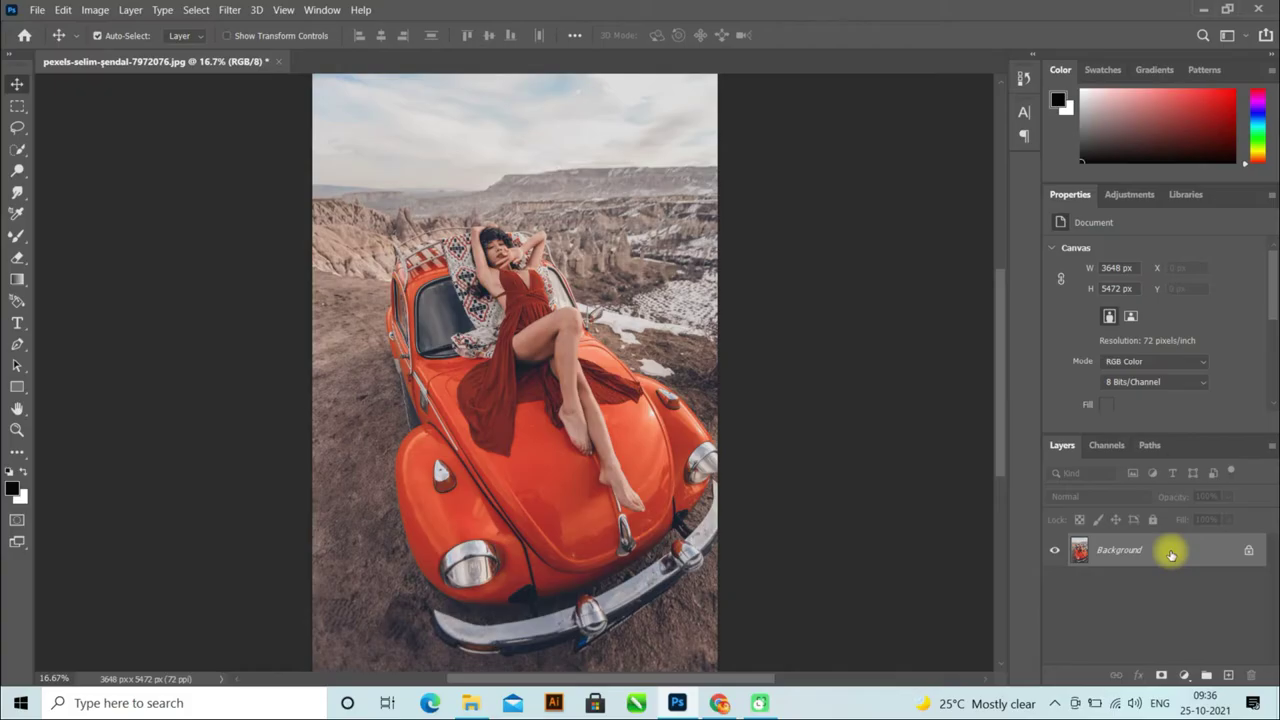
# - Duplicate the Background photo as Layer 1 with Ctrl+J
pyautogui.hotkey('ctrl', 'j')
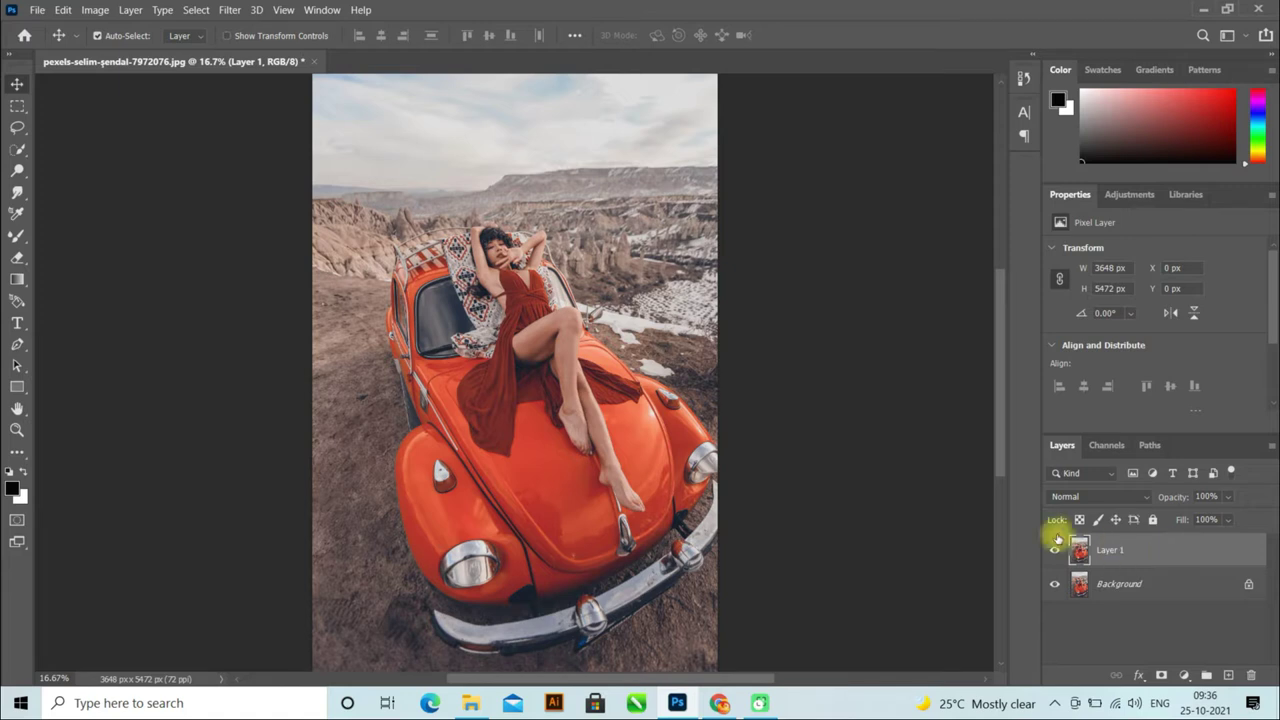
# - Launch the Camera Raw Filter on Layer 1 and briefly zoom in to check the knee
pyautogui.click(231, 10)
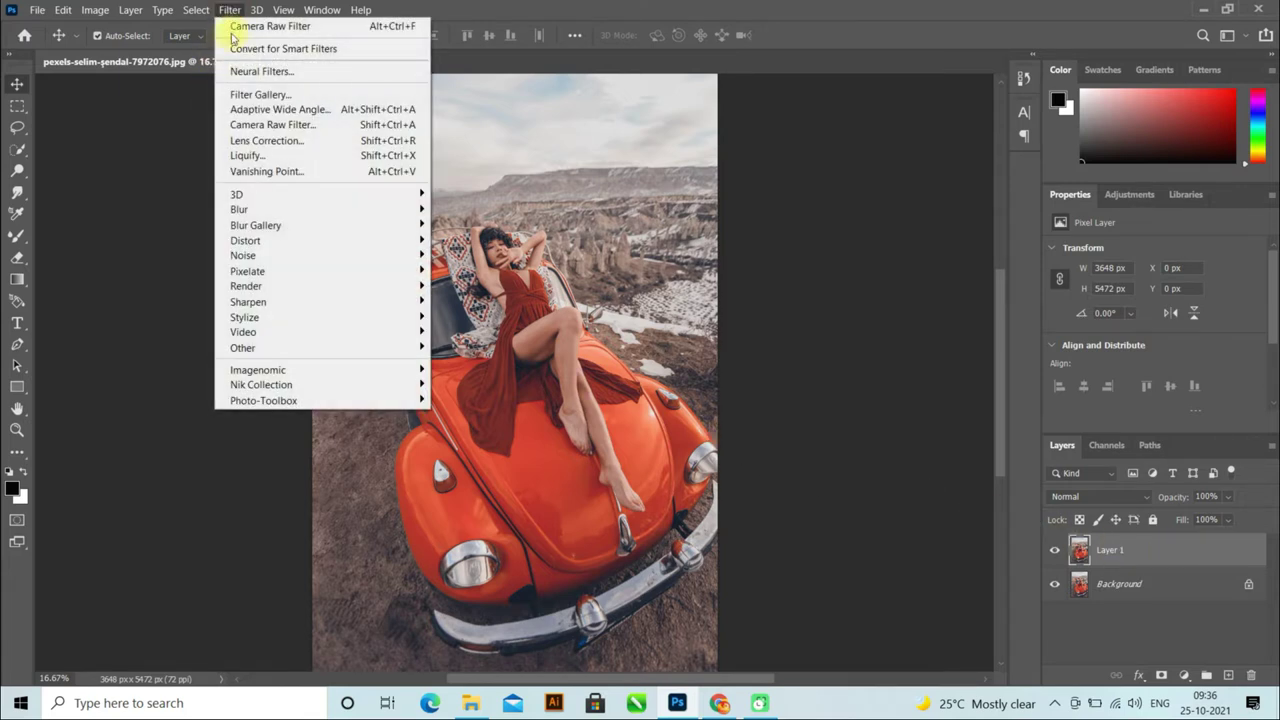
pyautogui.click(262, 124)
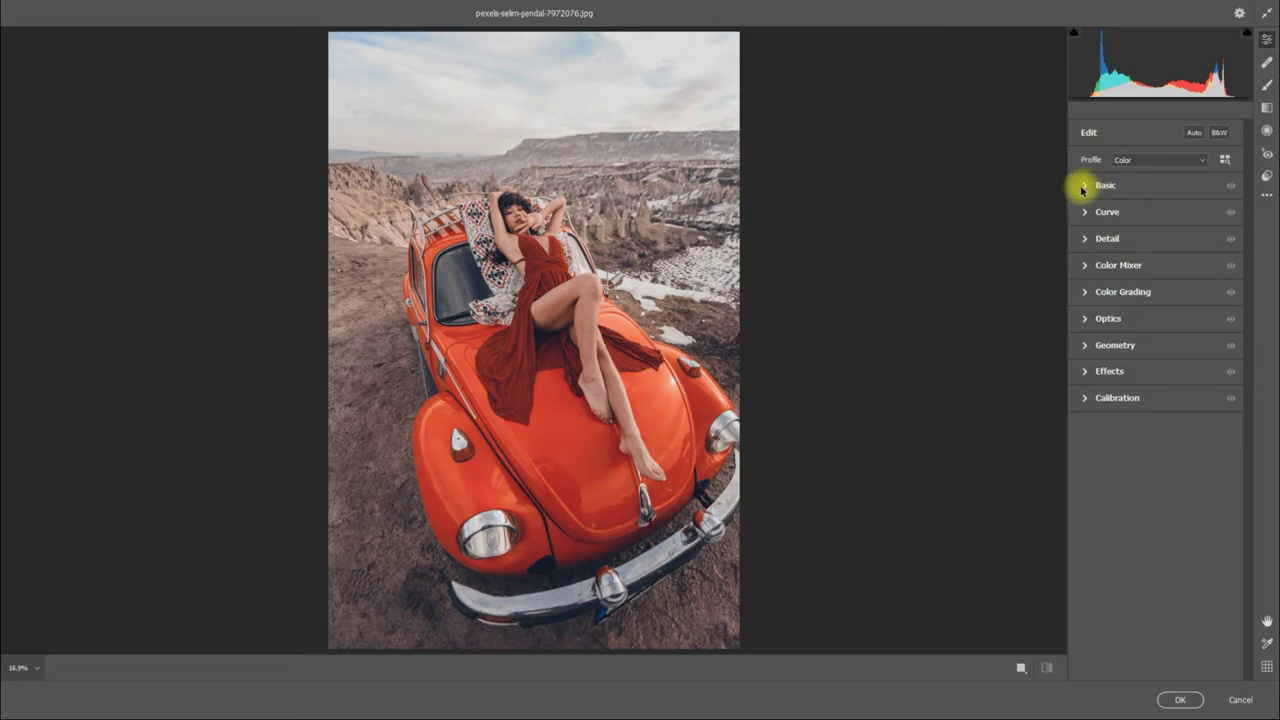
pyautogui.click(588, 292)
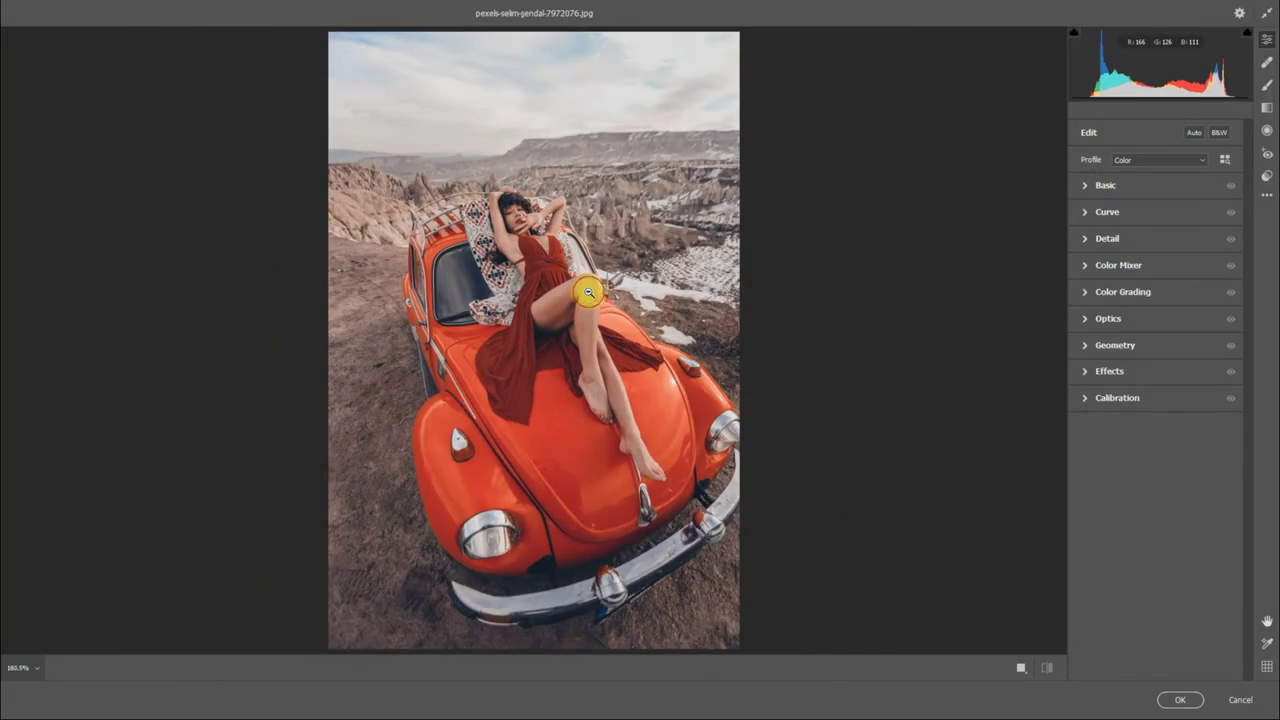
pyautogui.click(588, 292)
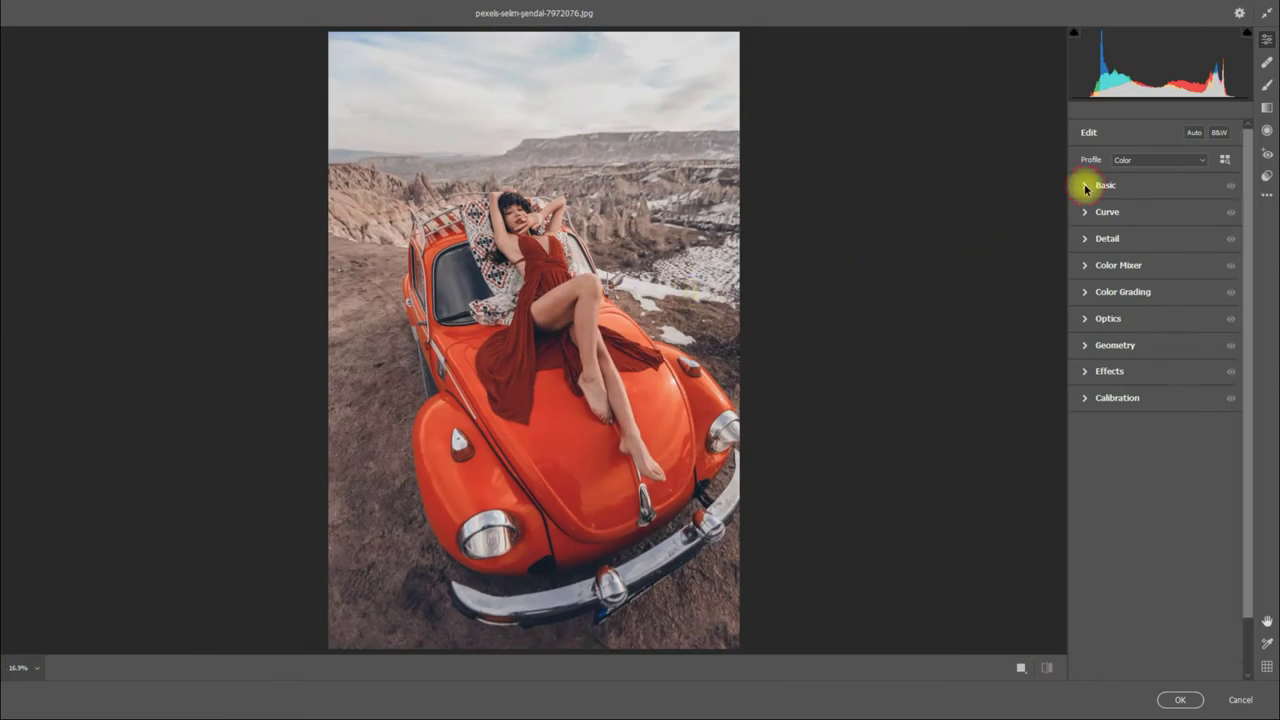
# - In the Basic panel, set Exposure to +0.15 and Contrast to -12
pyautogui.click(1087, 187)
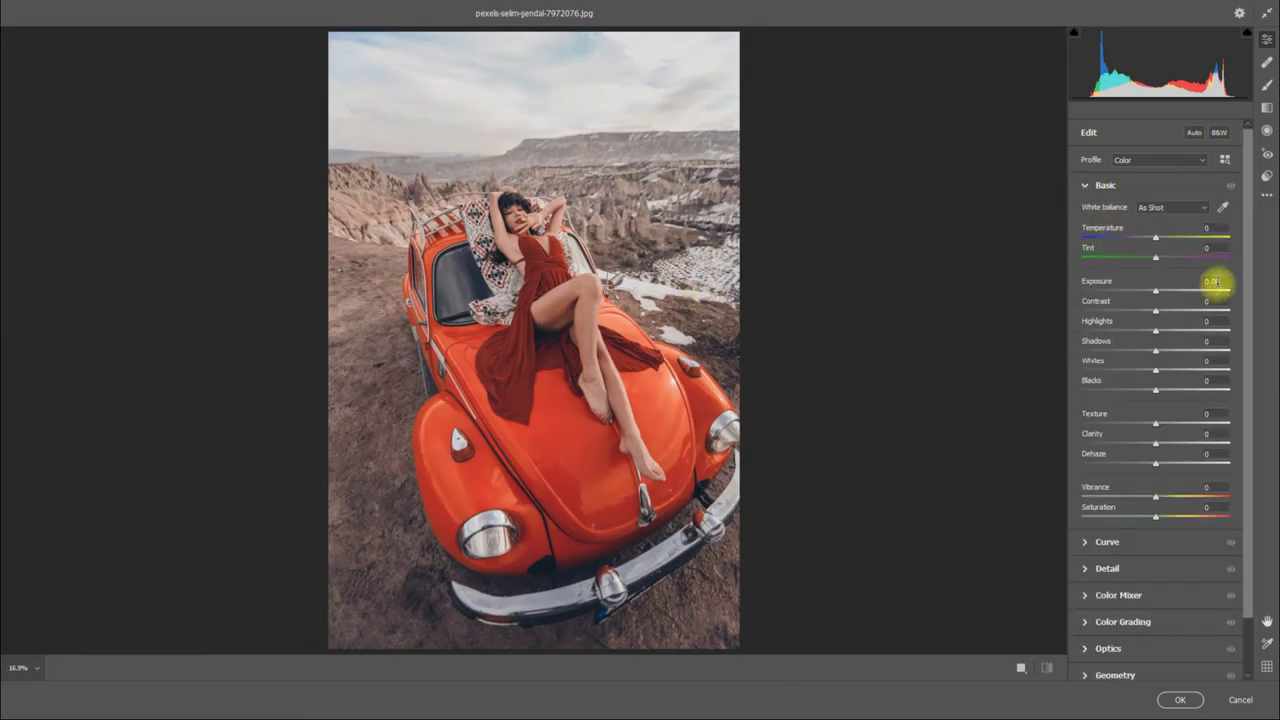
pyautogui.click(1157, 292)
pyautogui.moveTo(1157, 292); pyautogui.dragTo(1160, 297)
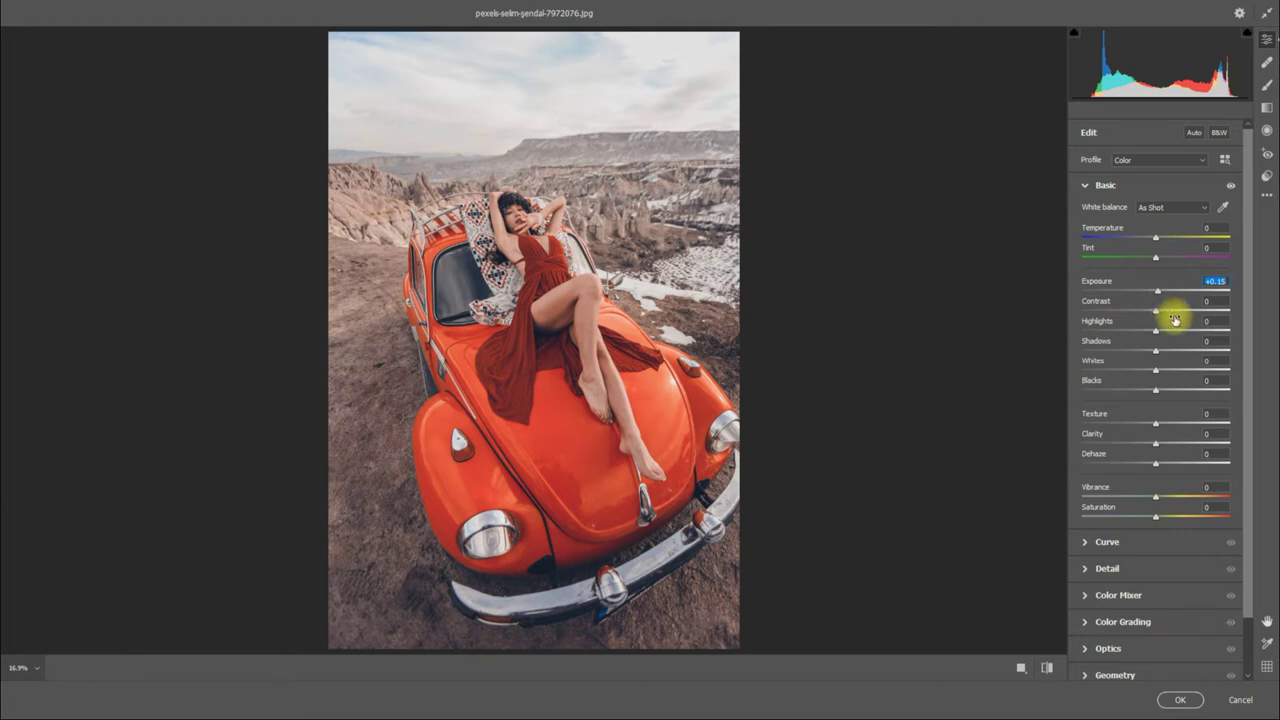
pyautogui.click(1156, 310)
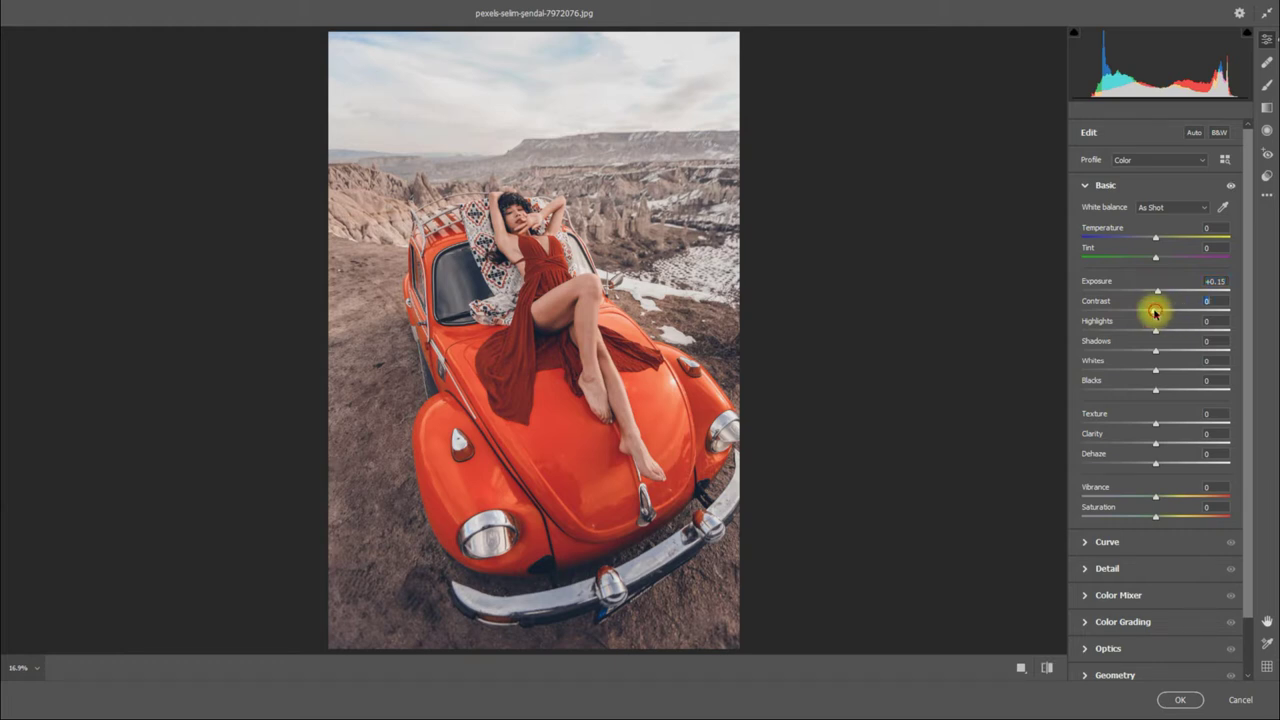
pyautogui.moveTo(1153, 315); pyautogui.dragTo(1146, 315)
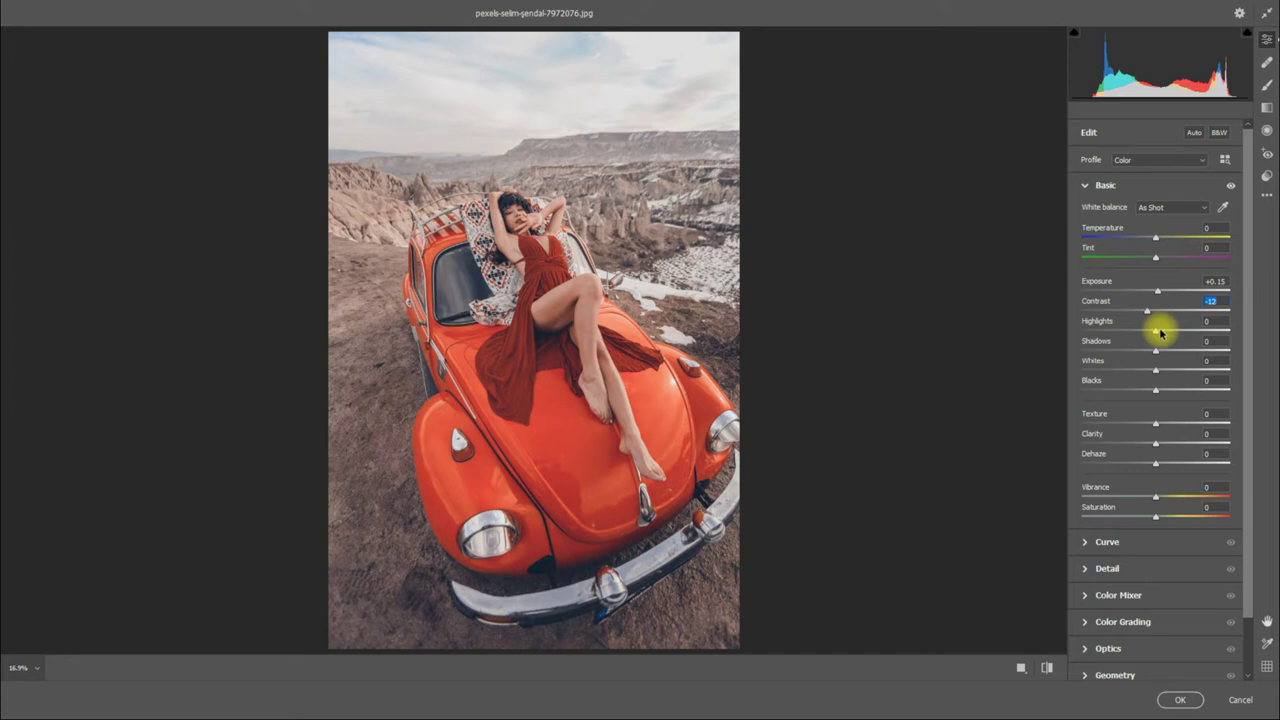
# - Set Highlights +11, Shadows +14, Whites -9 and Blacks -16
pyautogui.press('Tab')
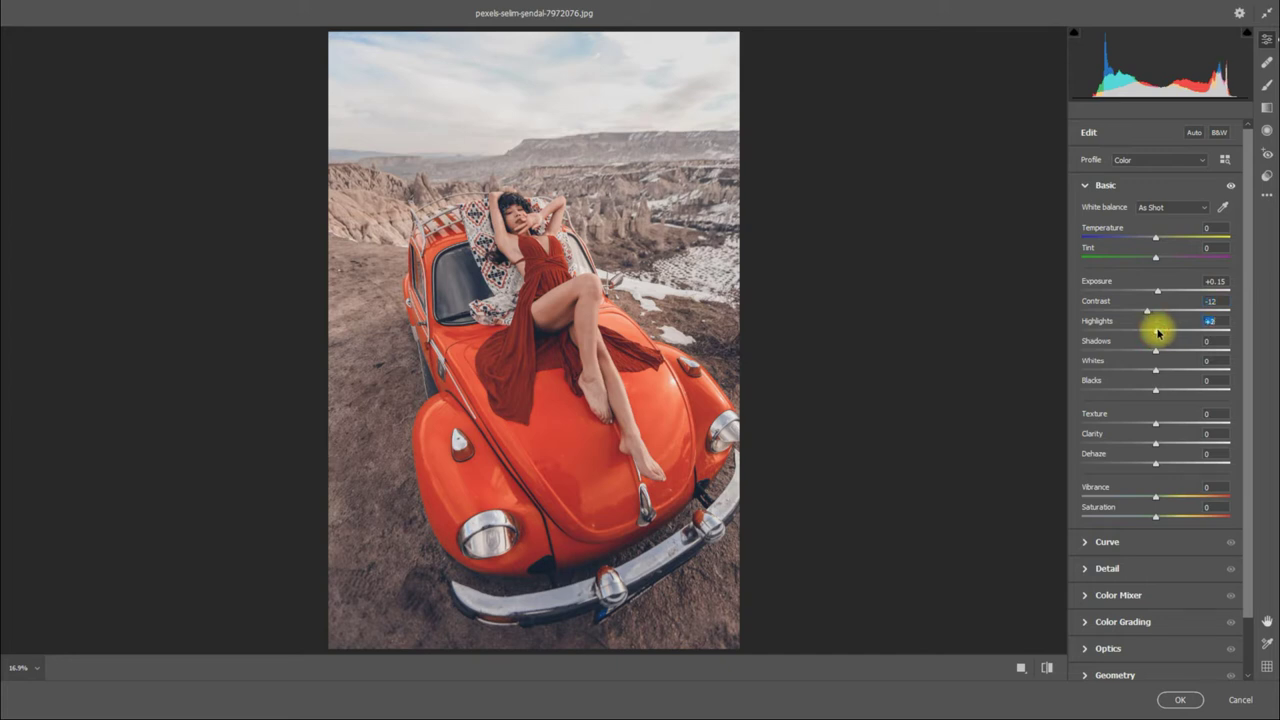
pyautogui.moveTo(1156, 332); pyautogui.dragTo(1164, 333)
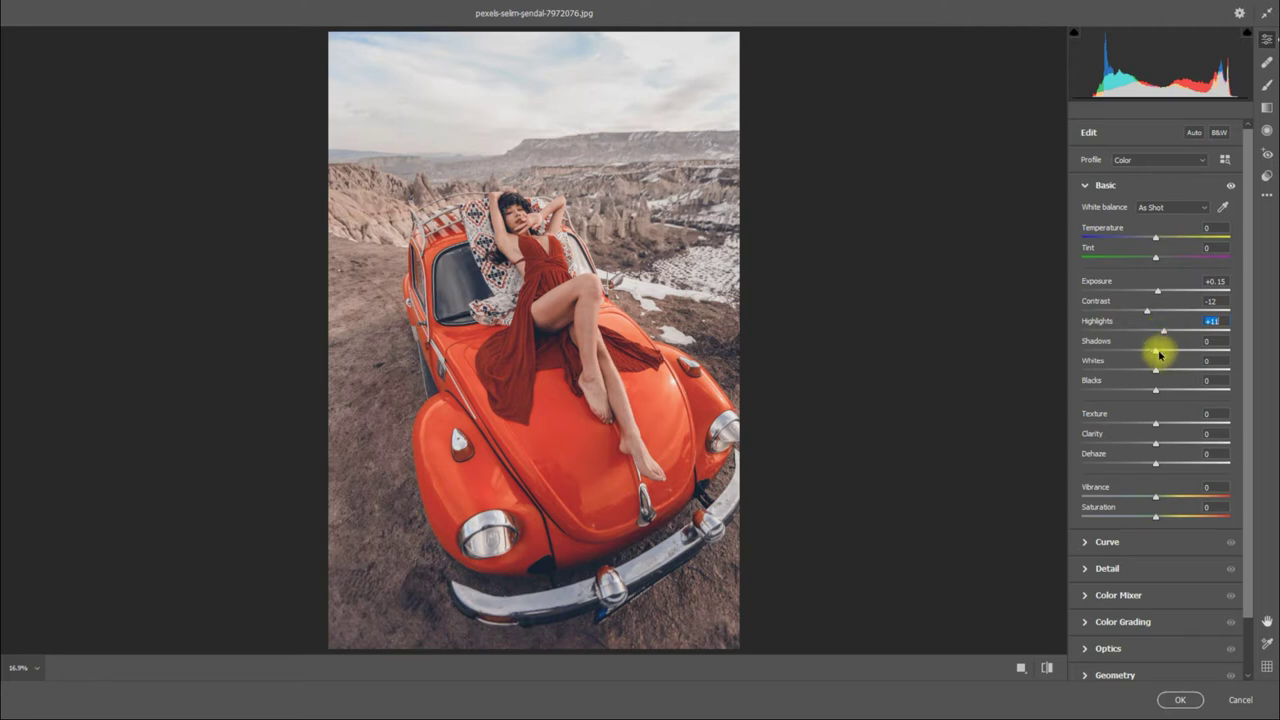
pyautogui.click(1156, 350)
pyautogui.moveTo(1156, 350); pyautogui.dragTo(1166, 354)
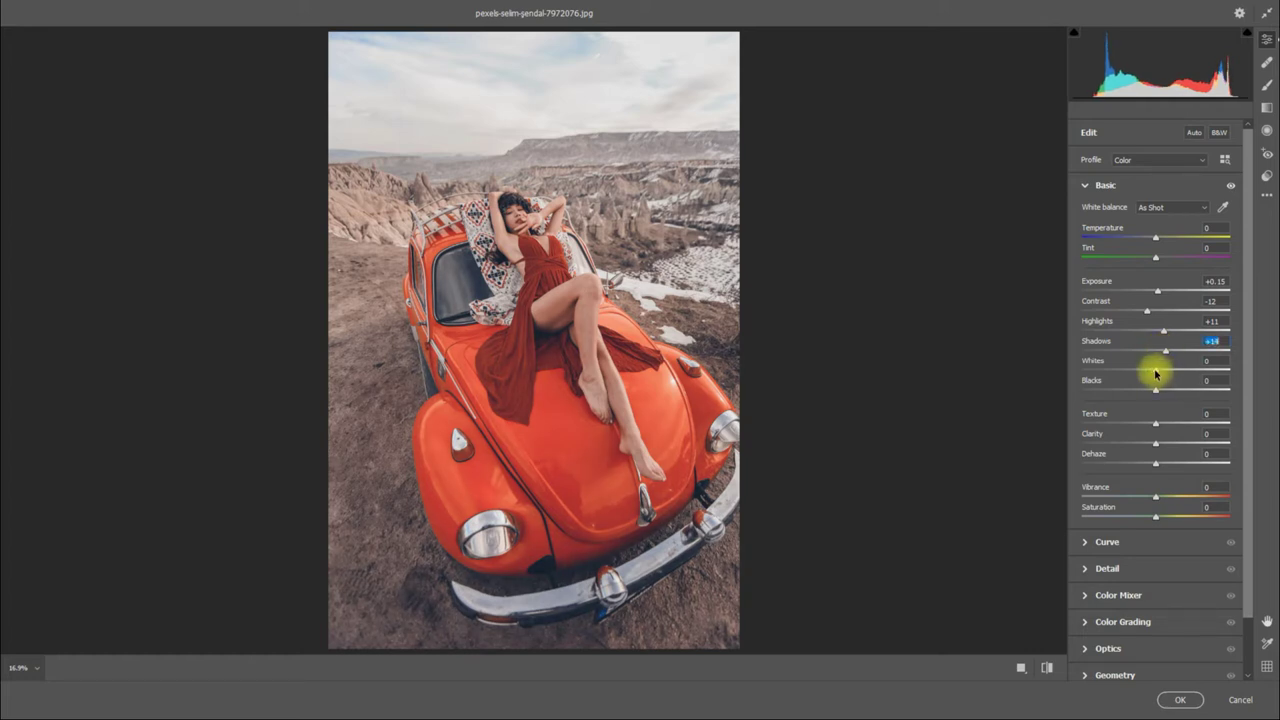
pyautogui.click(1152, 370)
pyautogui.moveTo(1152, 373); pyautogui.dragTo(1148, 373)
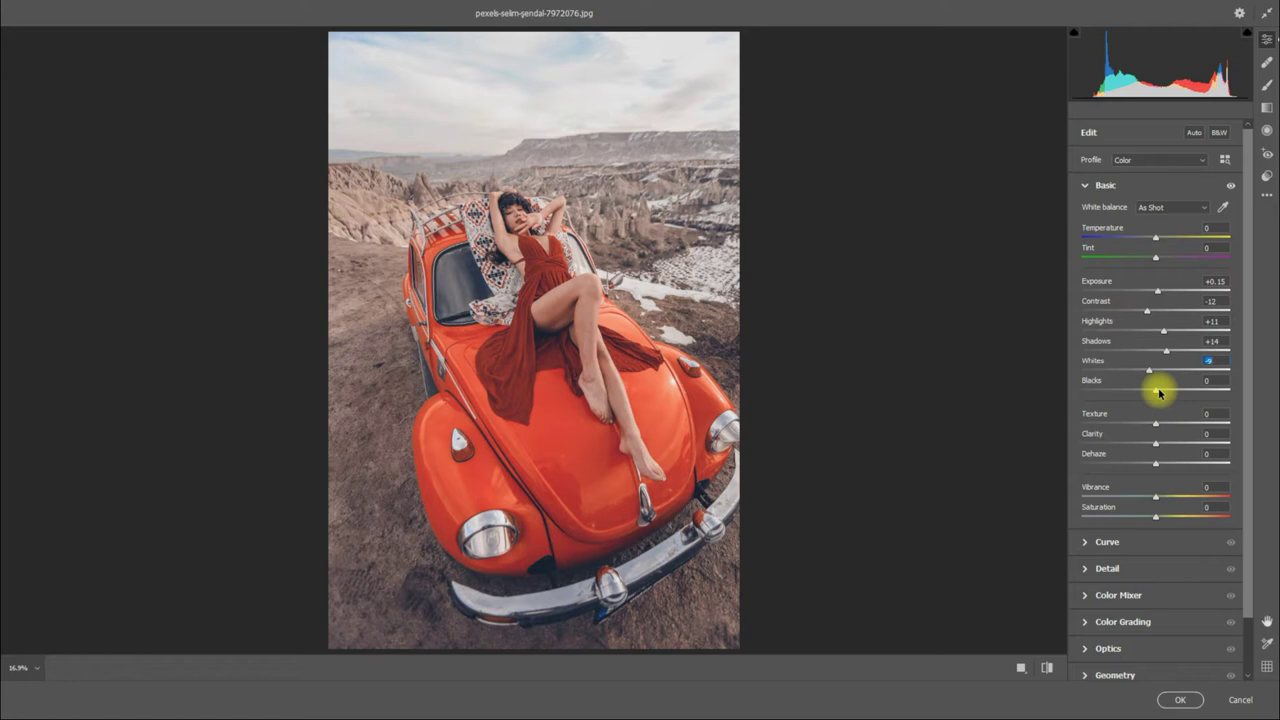
pyautogui.moveTo(1159, 391); pyautogui.dragTo(1144, 393)
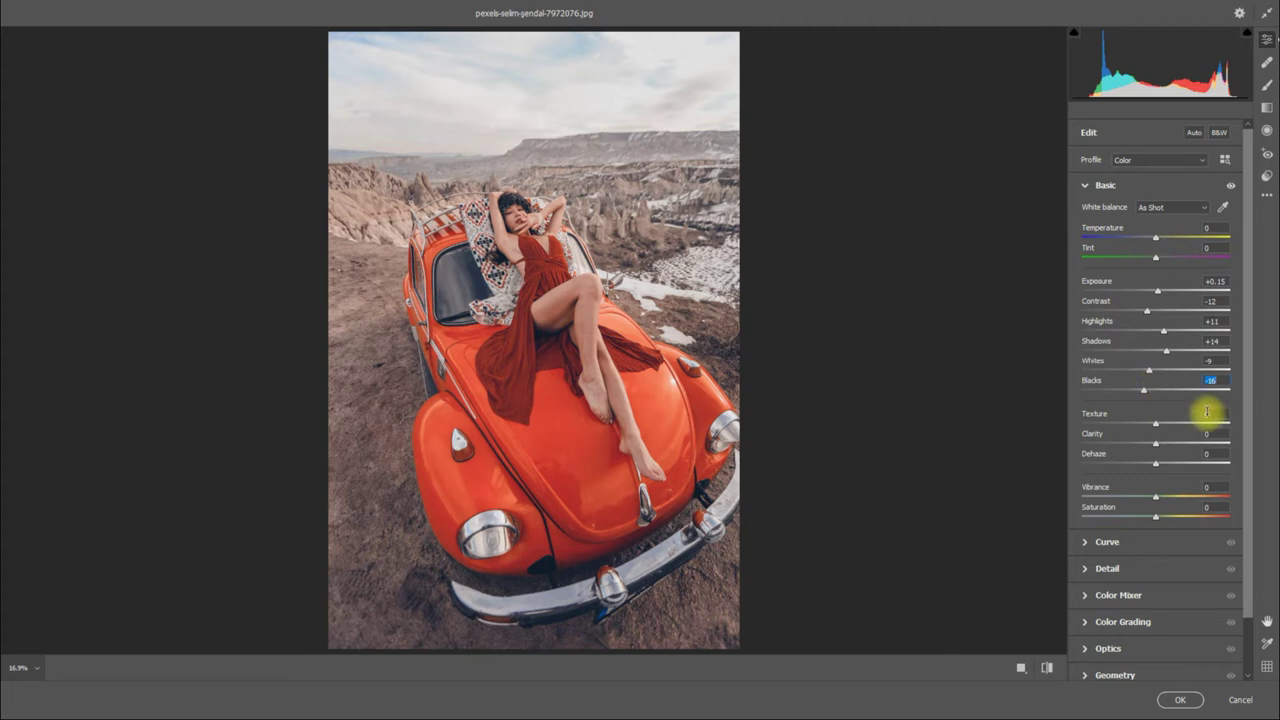
# - Drag Texture to +21, Clarity to +8, Vibrance to +2 and Temperature to +17
pyautogui.click(1155, 425)
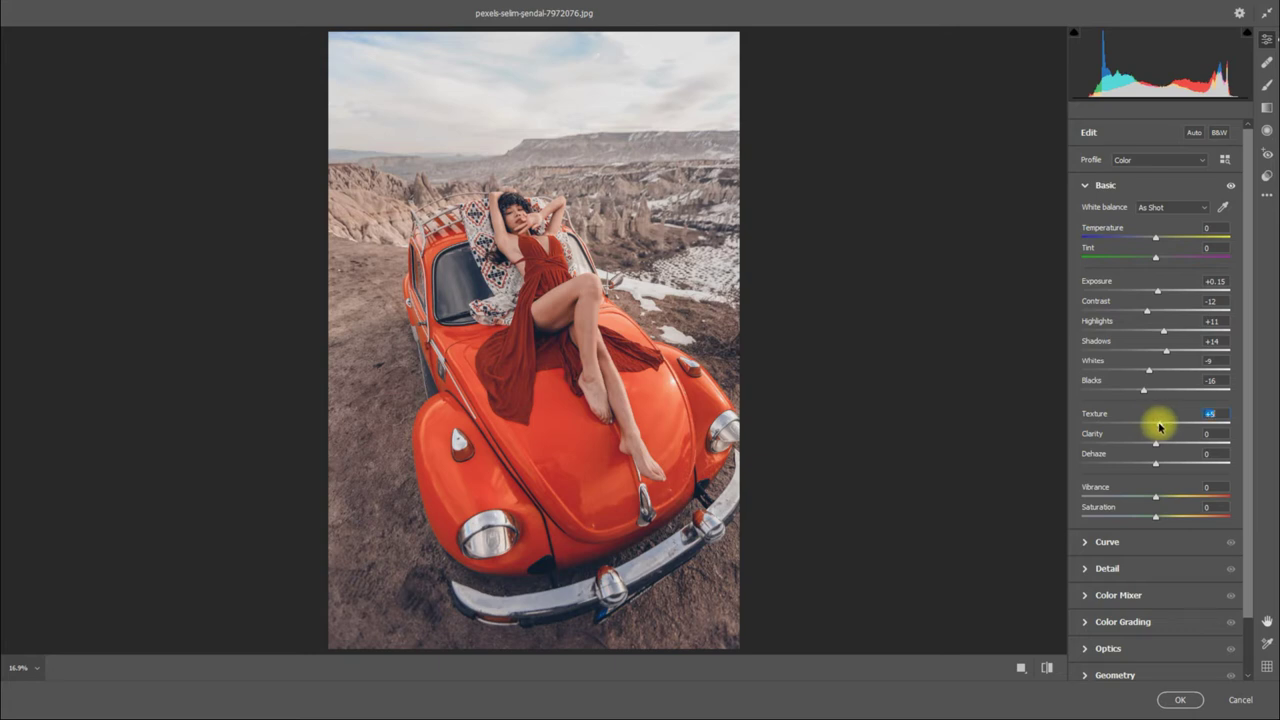
pyautogui.moveTo(1155, 426); pyautogui.dragTo(1170, 427)
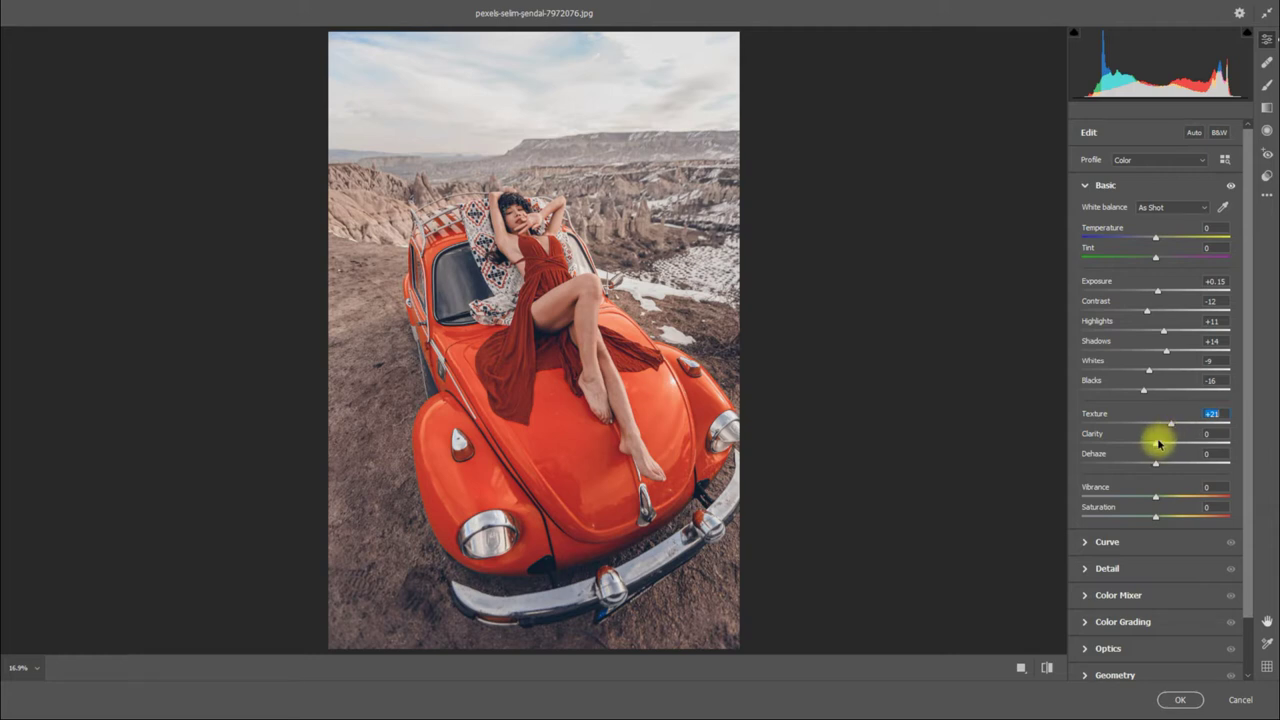
pyautogui.moveTo(1155, 443); pyautogui.dragTo(1162, 450)
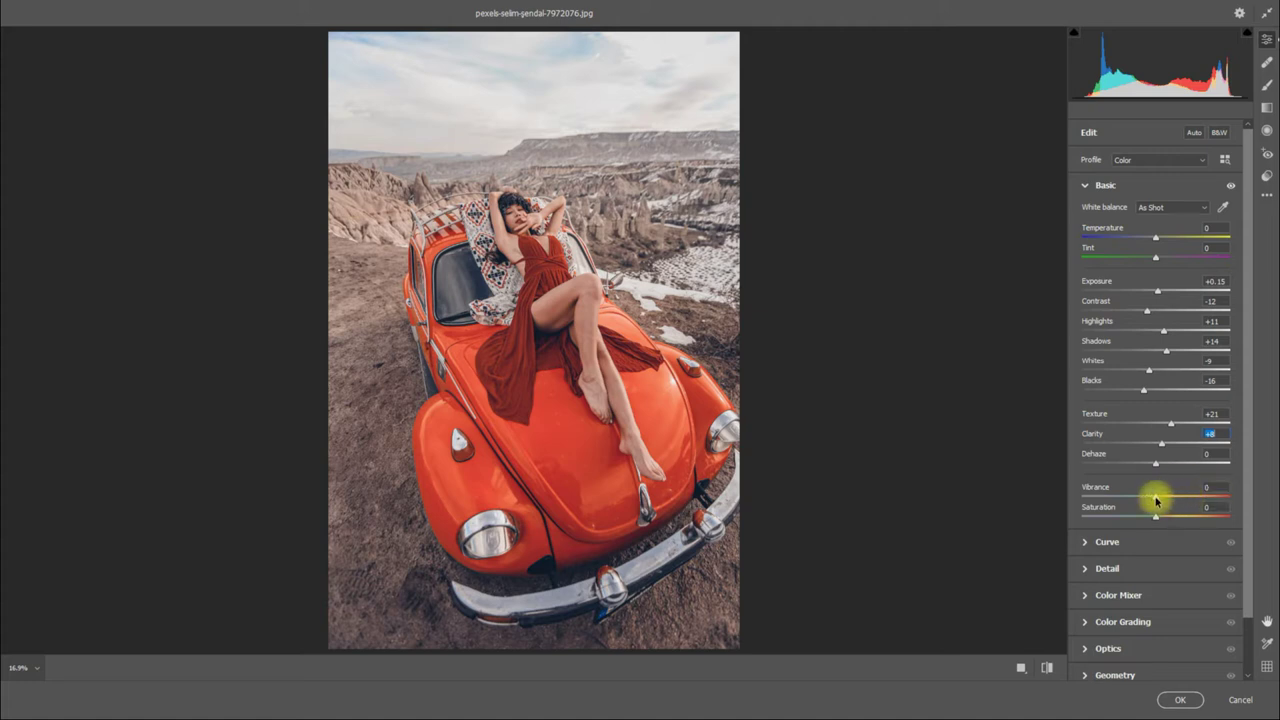
pyautogui.click(1156, 500)
pyautogui.moveTo(1156, 500); pyautogui.dragTo(1158, 501)
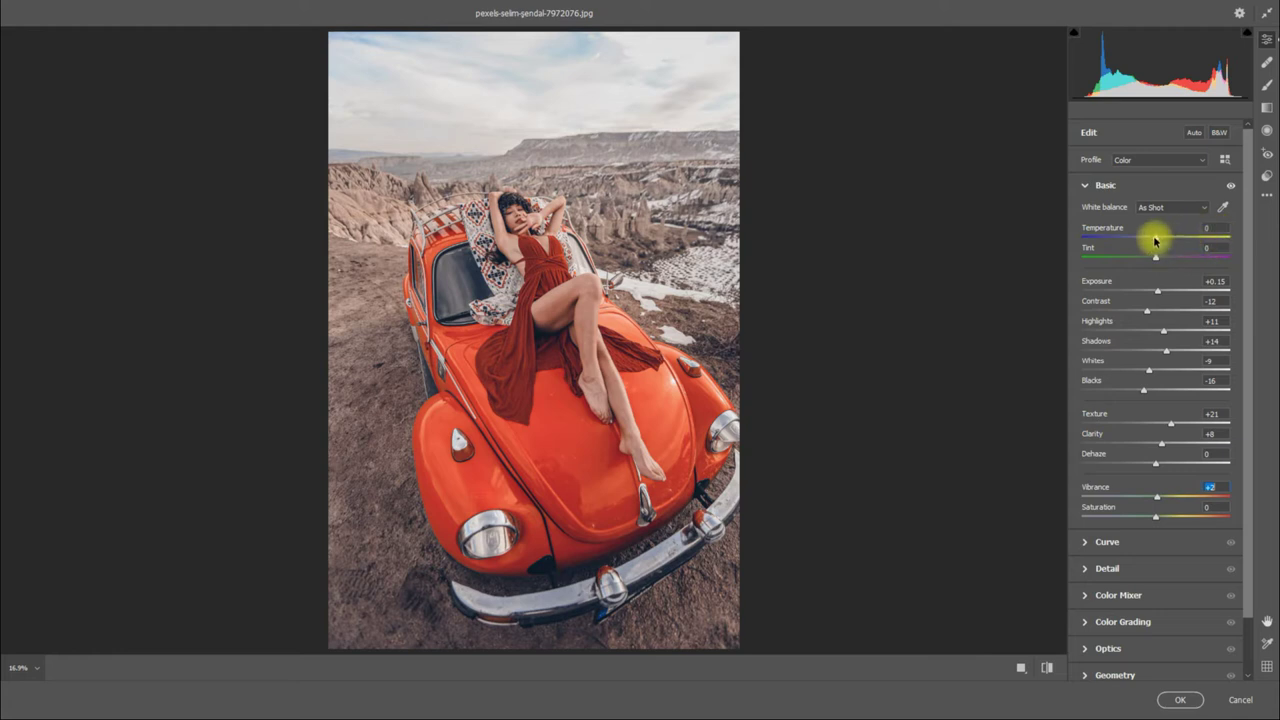
pyautogui.moveTo(1155, 240); pyautogui.dragTo(1167, 243)
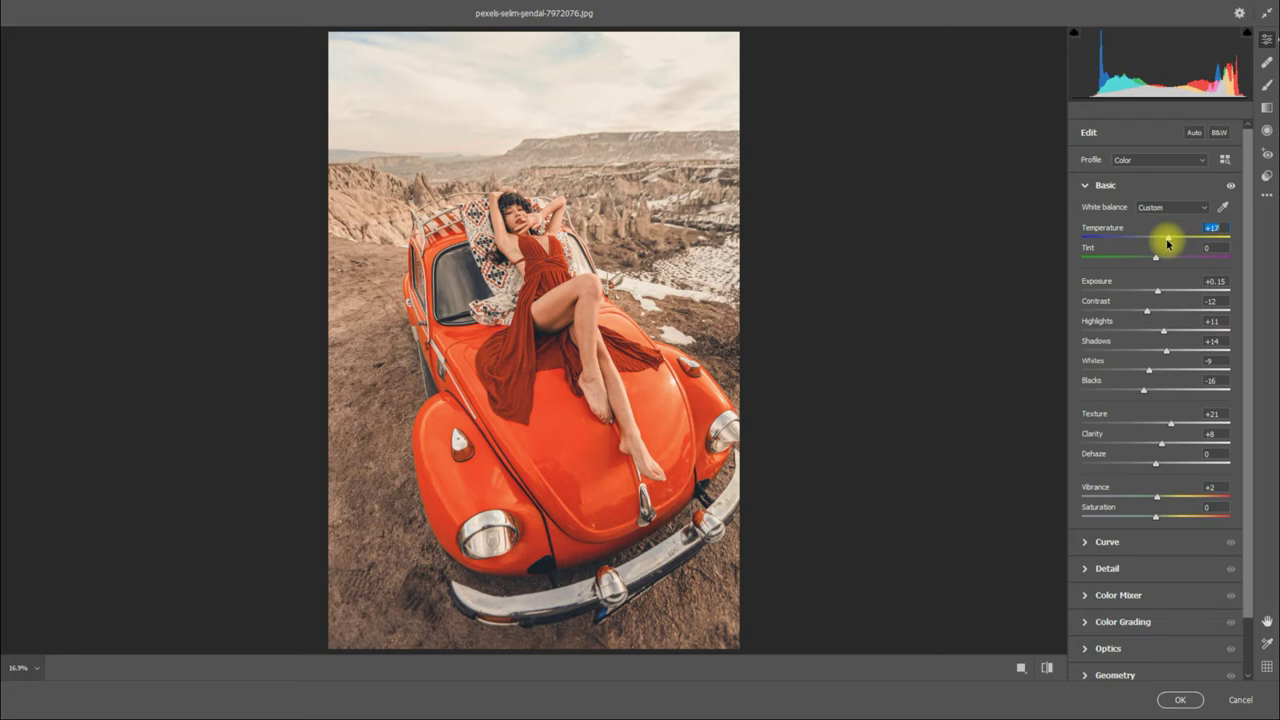
# - Collapse Basic and add a point curve with points 50→47 and 193→192, then collapse Curve
pyautogui.click(1084, 185)
pyautogui.click(1081, 212)
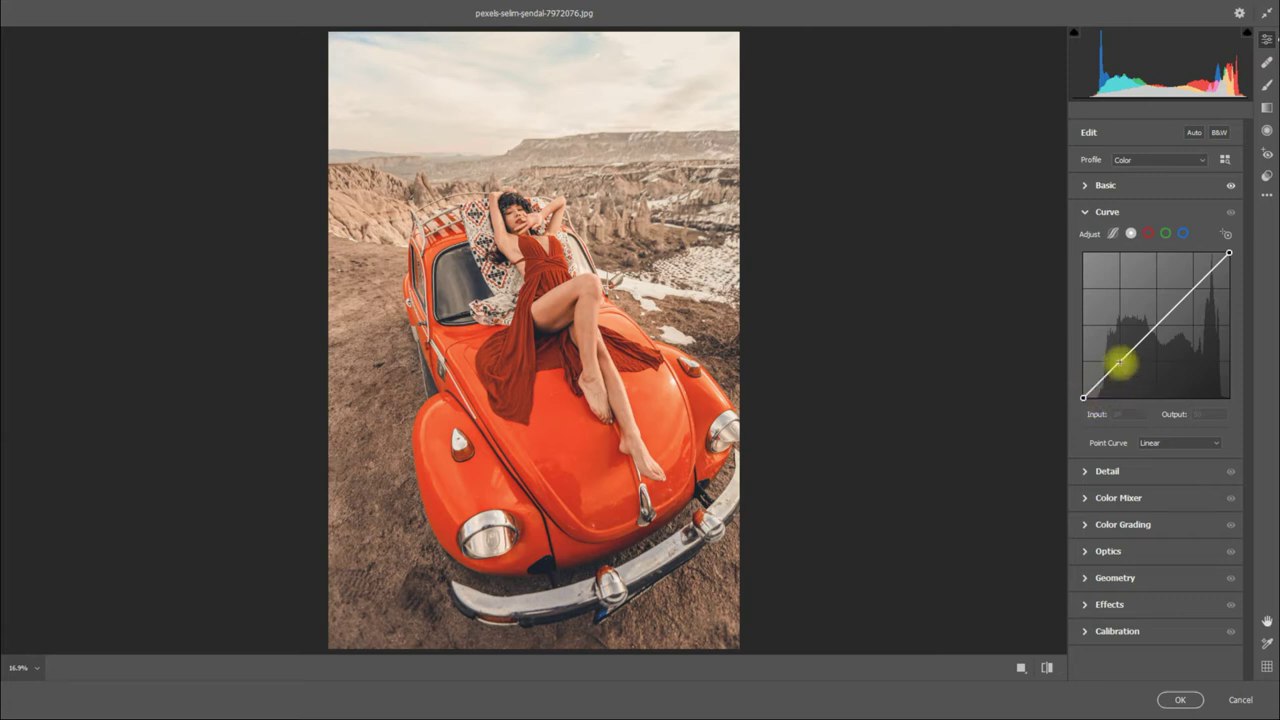
pyautogui.moveTo(1120, 362); pyautogui.dragTo(1112, 369)
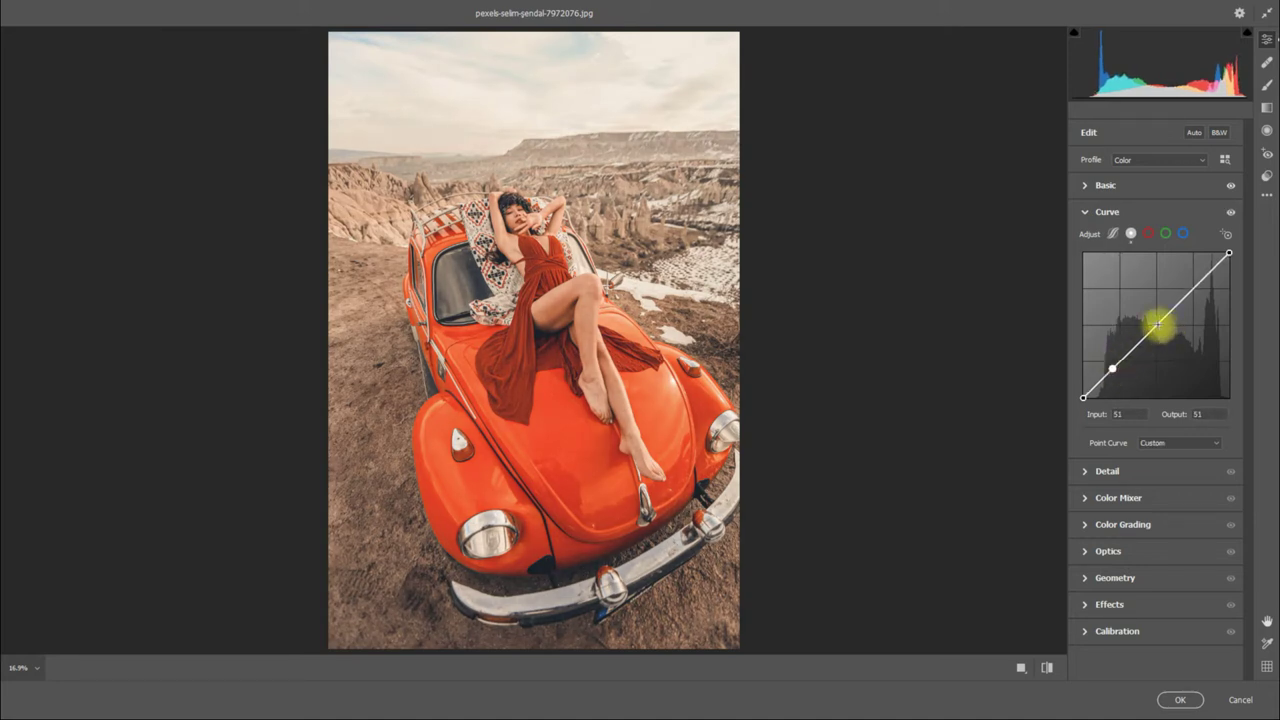
pyautogui.click(1194, 288)
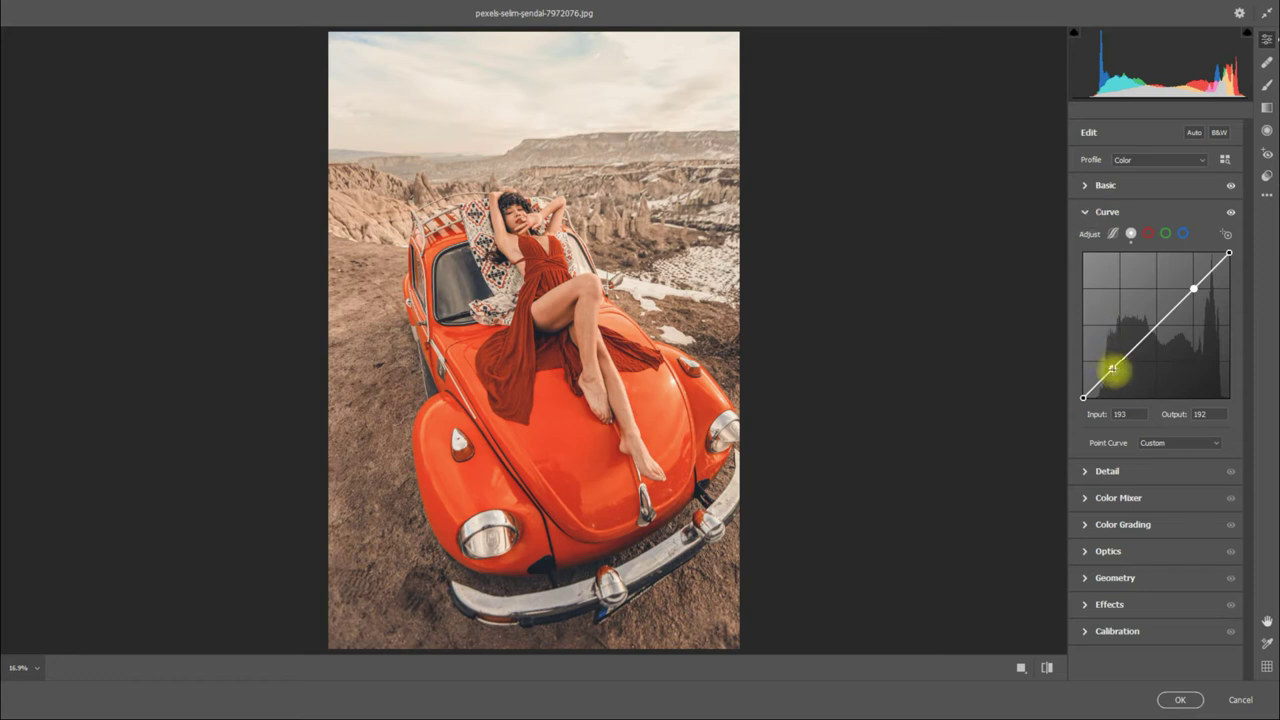
pyautogui.moveTo(1112, 368); pyautogui.dragTo(1111, 372)
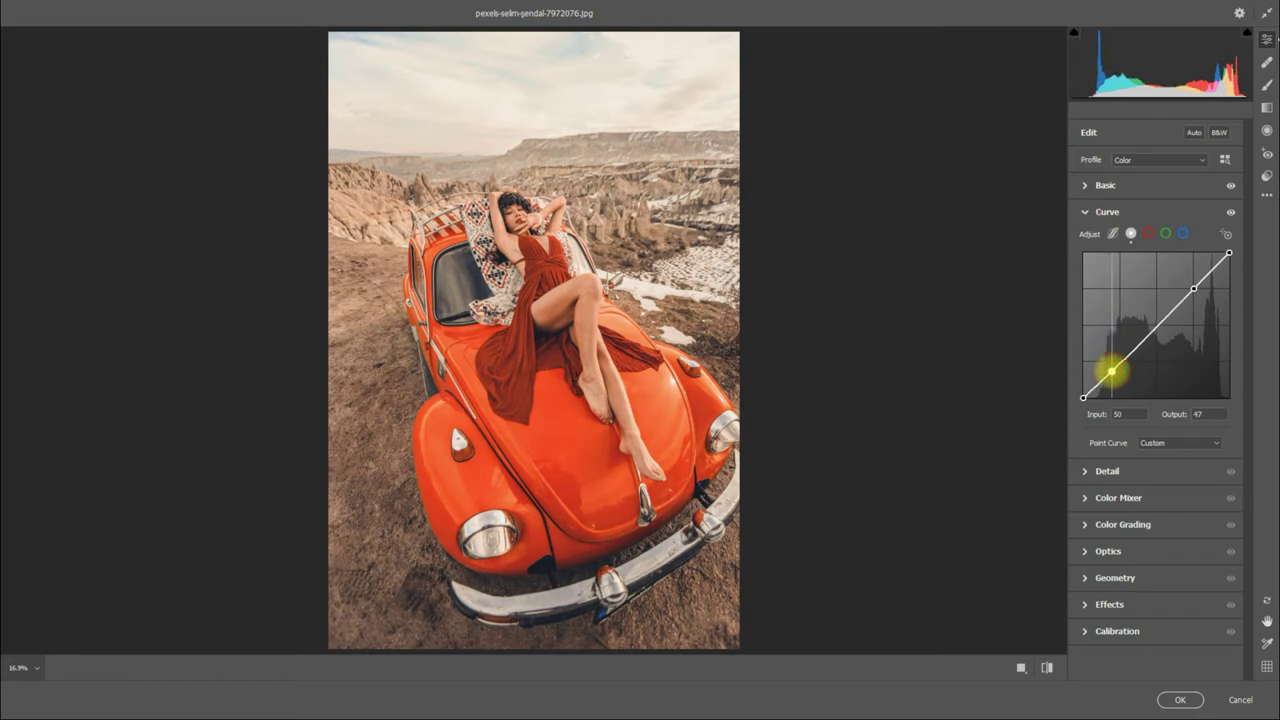
pyautogui.click(1088, 213)
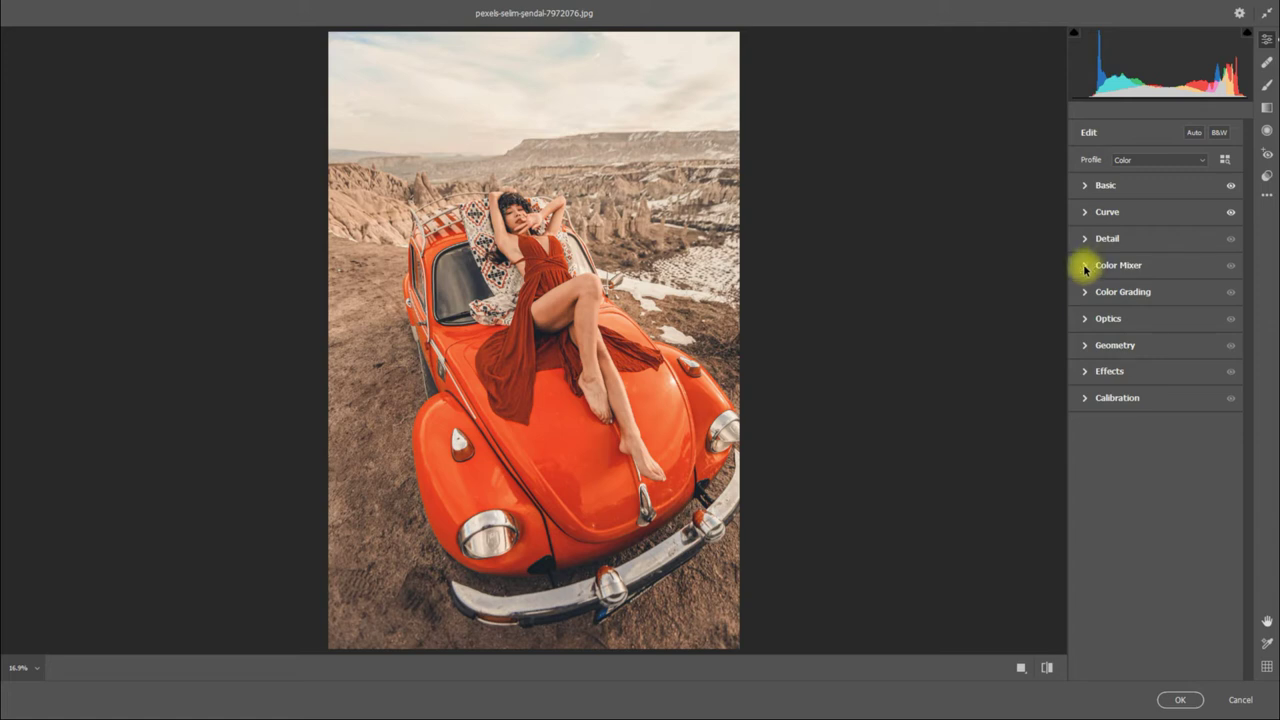
# - In Color Mixer, set the Red saturation to +38
pyautogui.click(1085, 268)
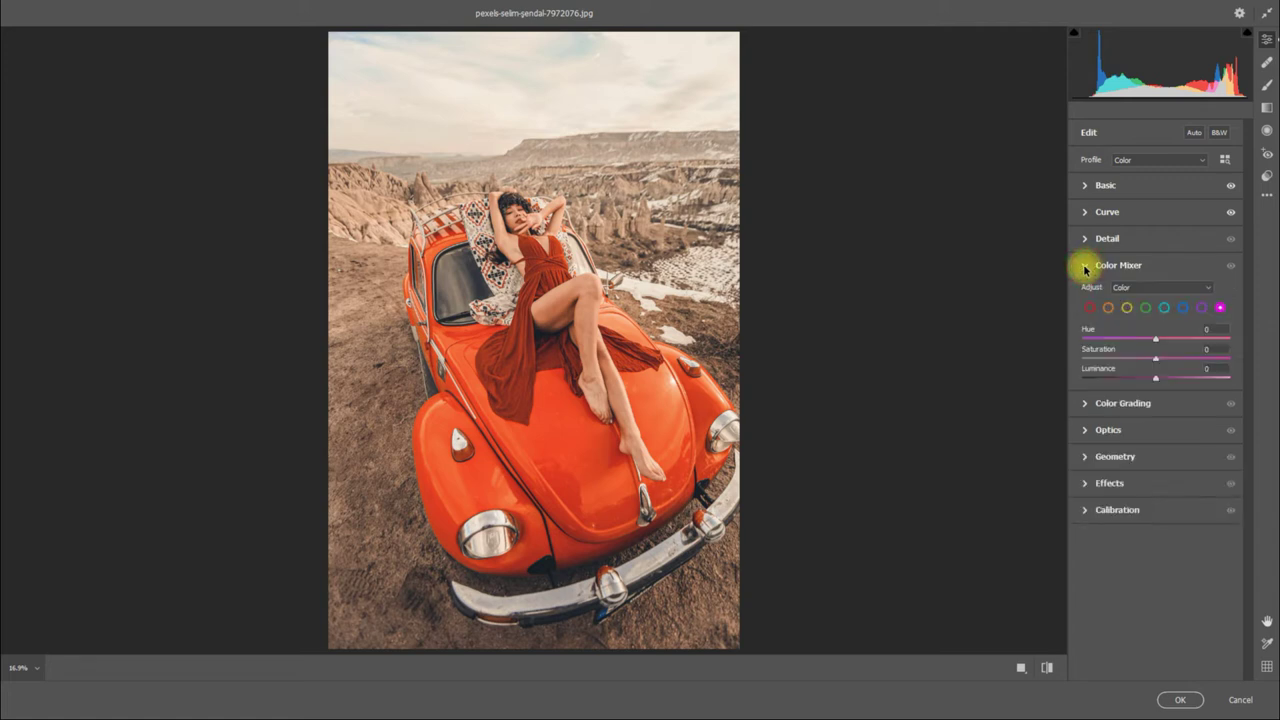
pyautogui.click(1090, 307)
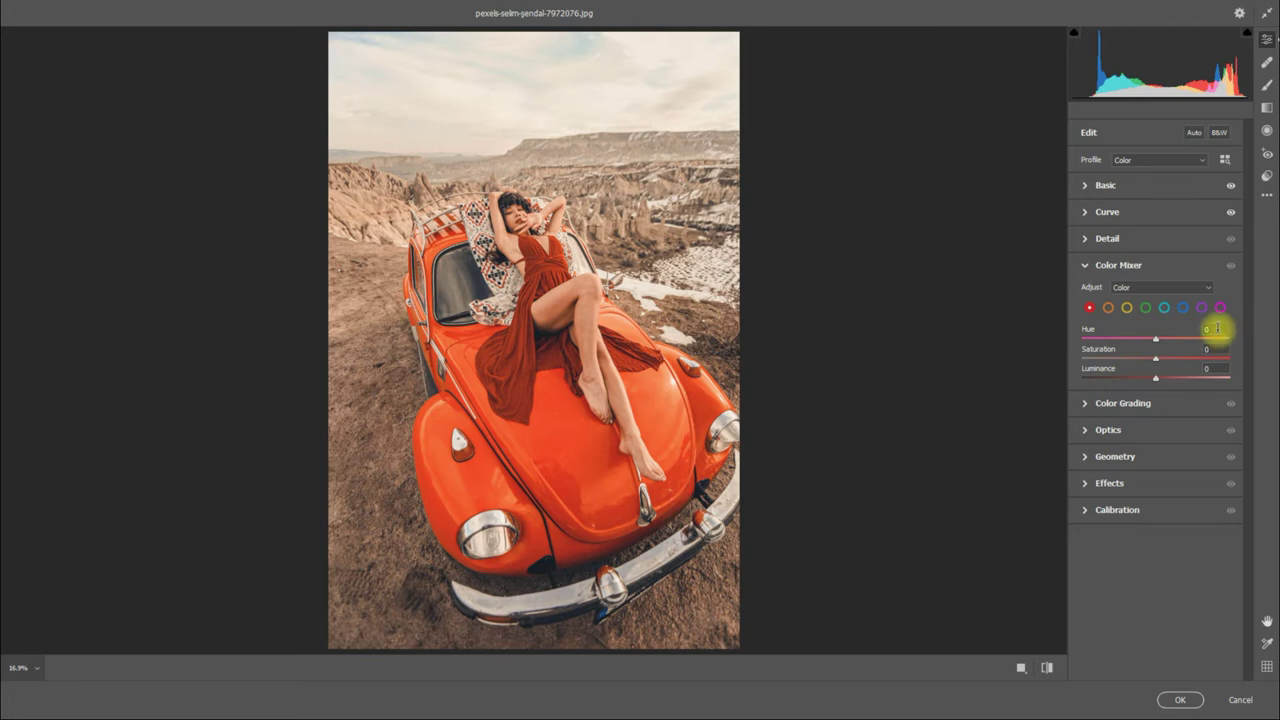
pyautogui.click(1212, 349)
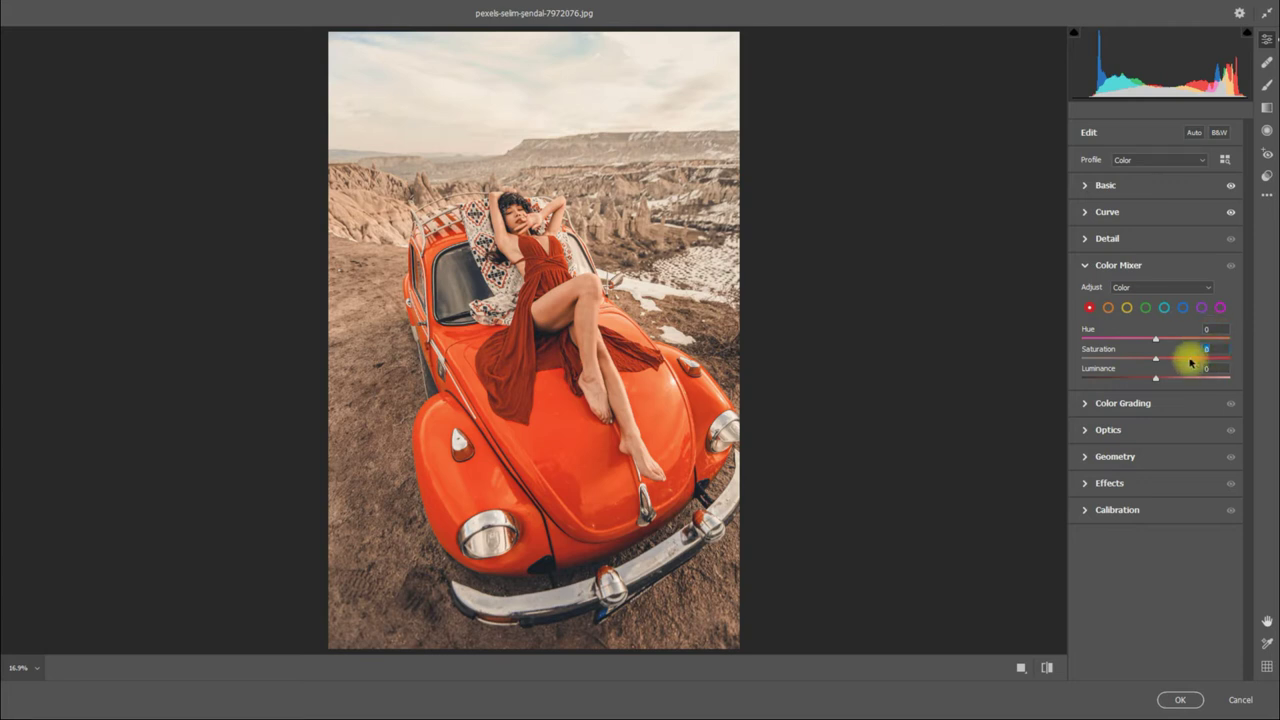
pyautogui.write('38')
pyautogui.click(1109, 310)
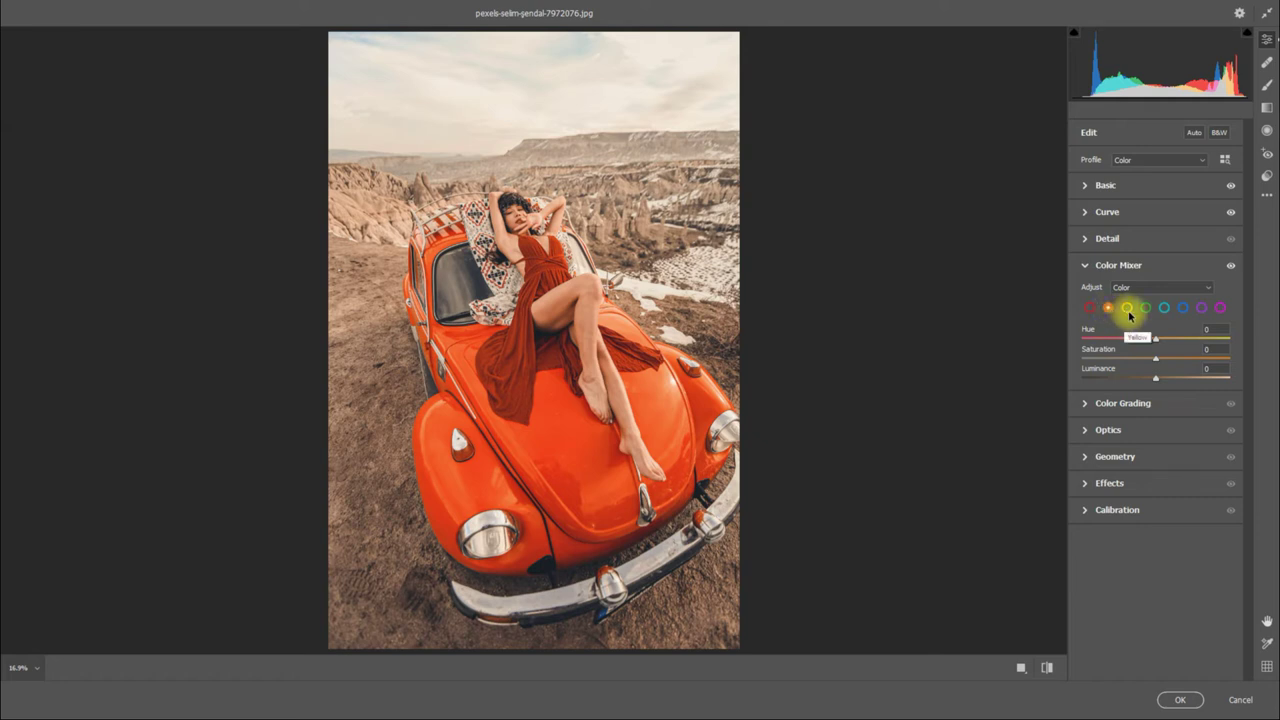
# - Set the Yellows to Hue -40, Saturation 15 and Luminance -23
pyautogui.click(1127, 308)
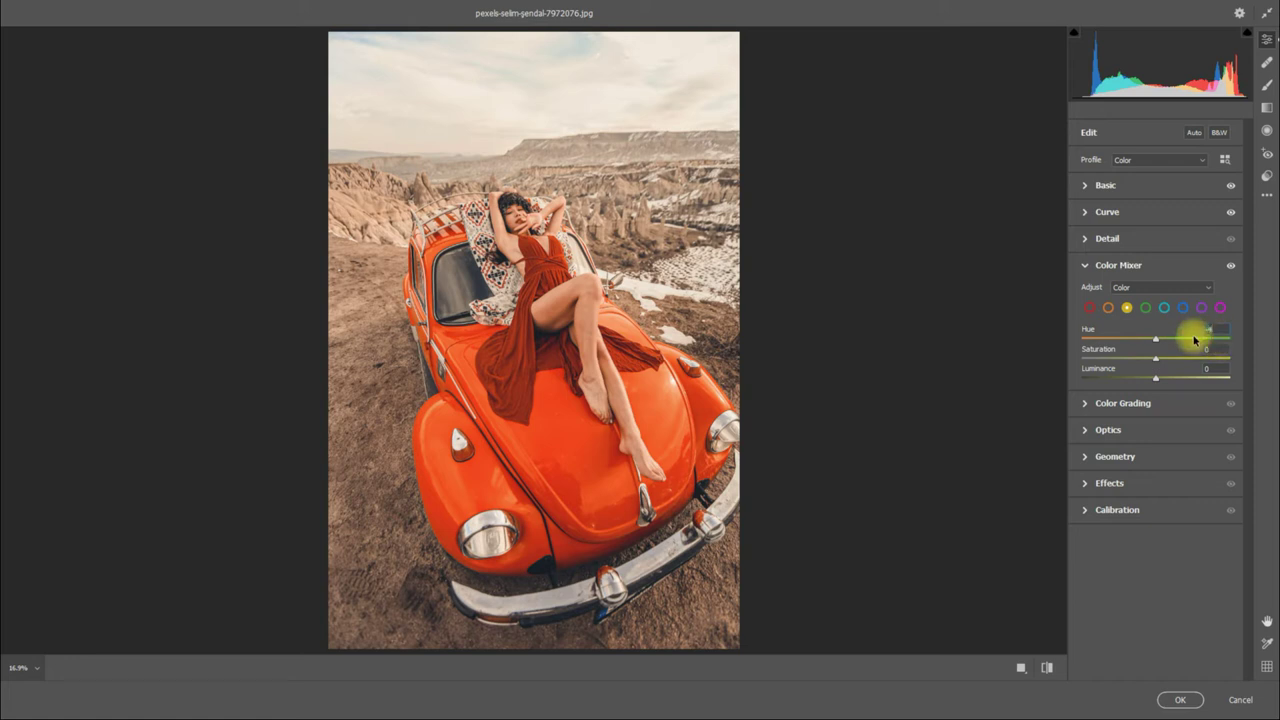
pyautogui.write('-40')
pyautogui.press('Return')
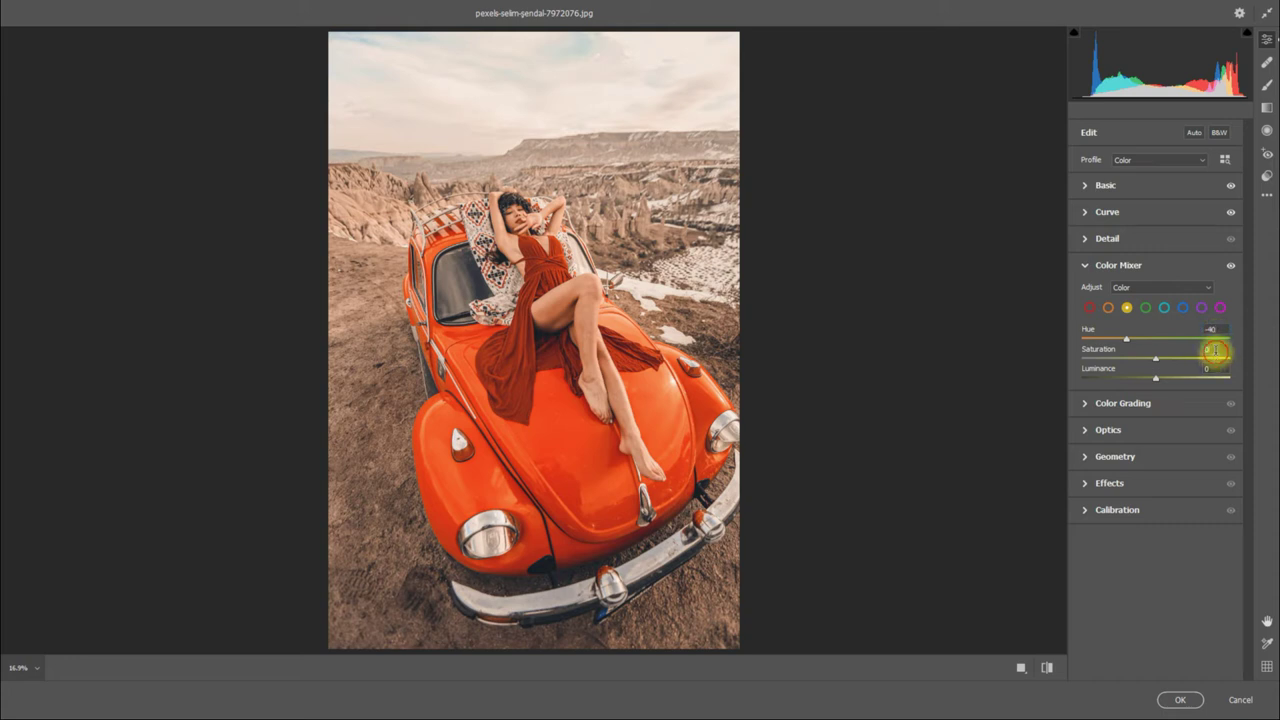
pyautogui.click(1210, 351)
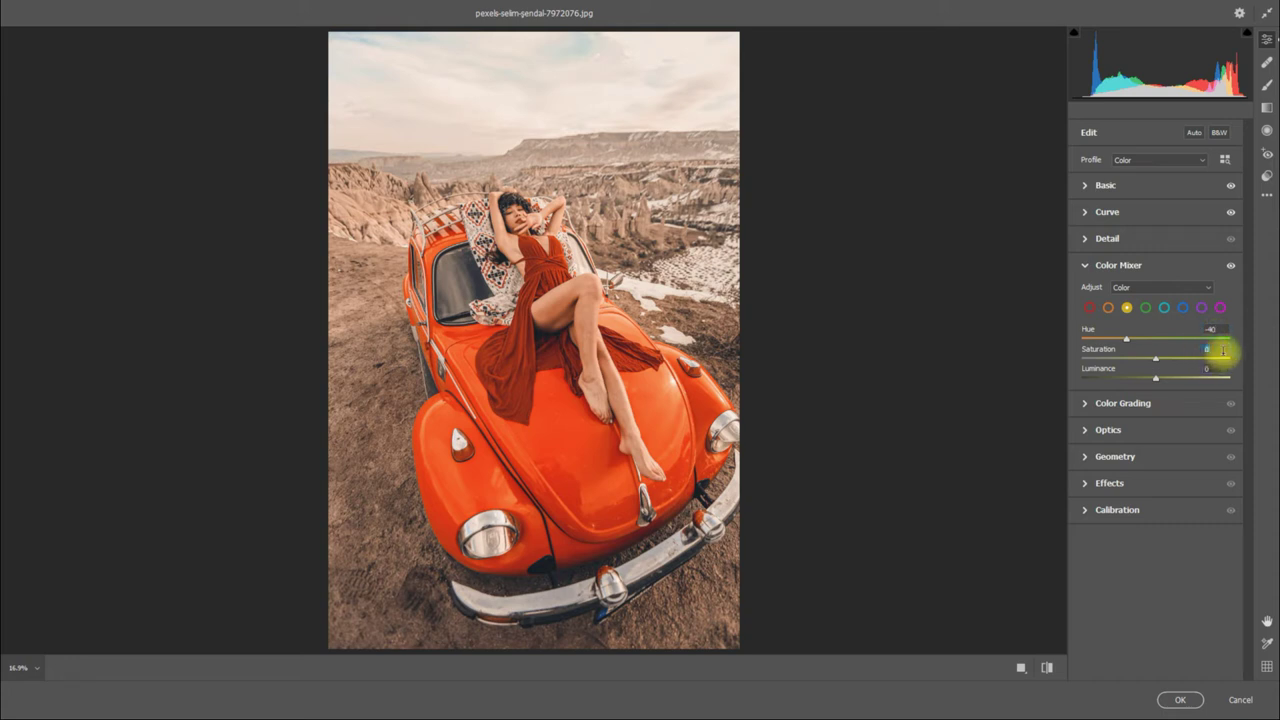
pyautogui.write('15')
pyautogui.click(1213, 368)
pyautogui.write('80')
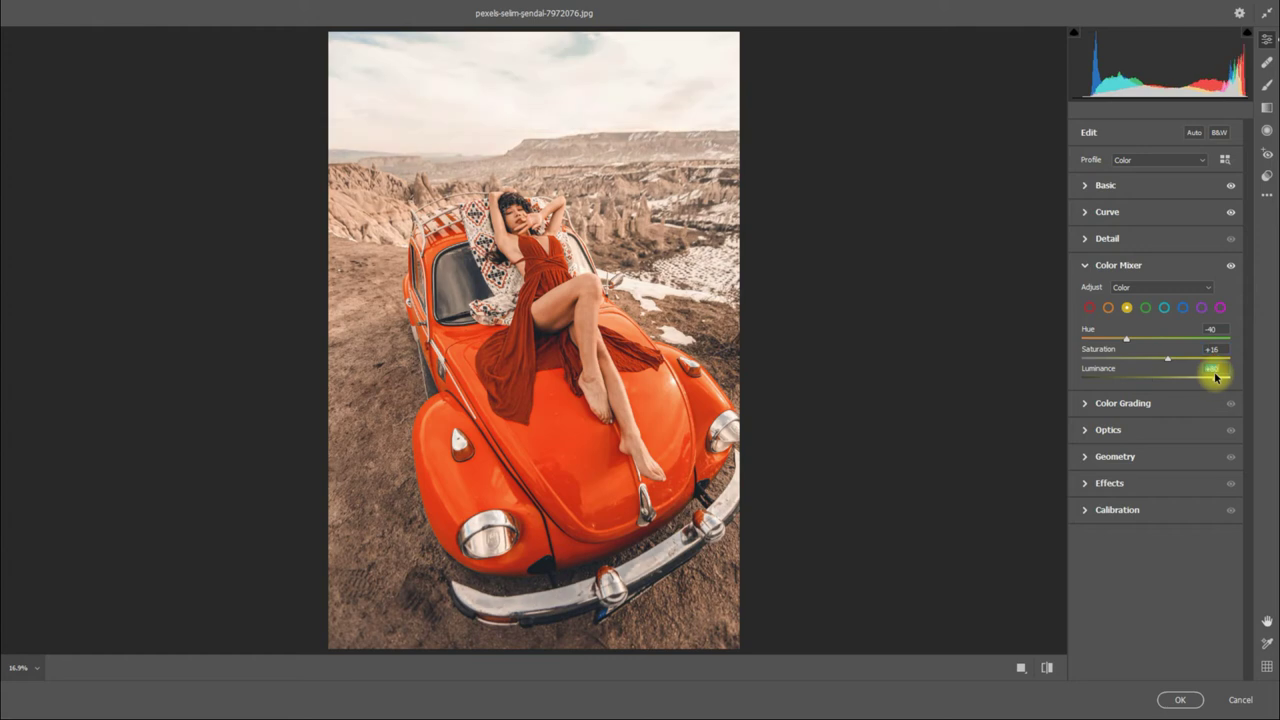
pyautogui.press('Return')
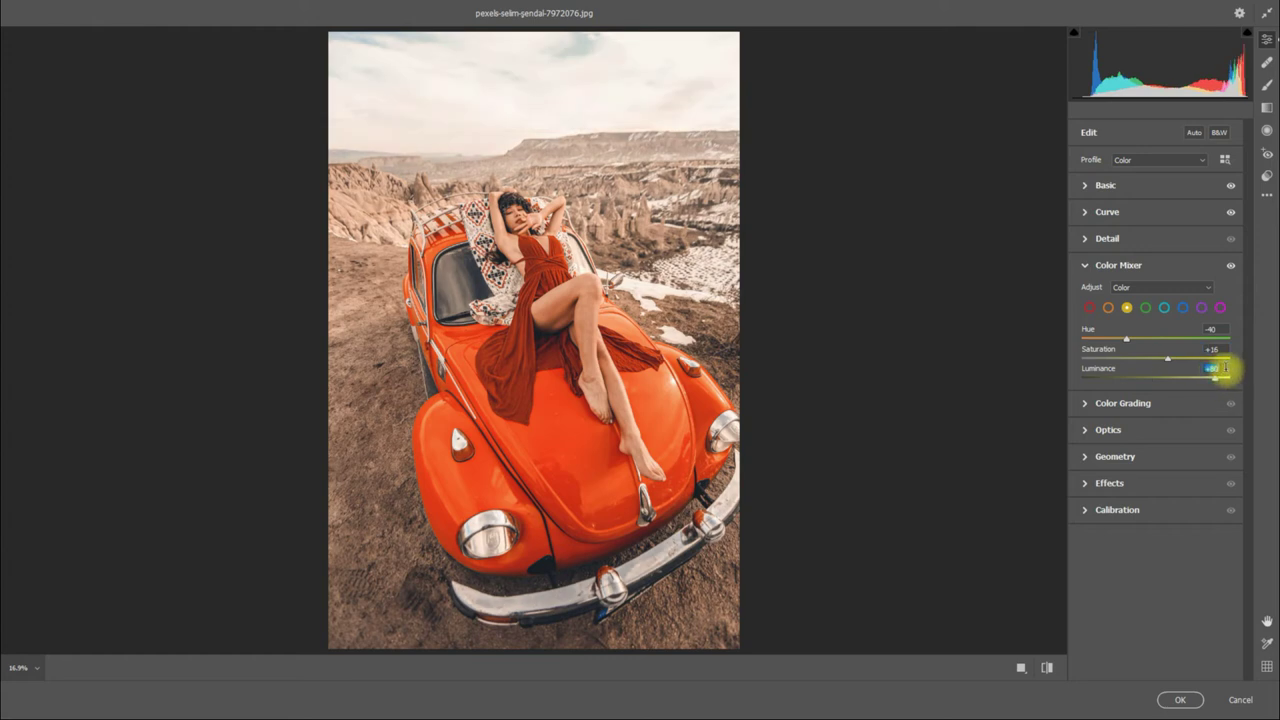
pyautogui.write('-23')
pyautogui.press('Return')
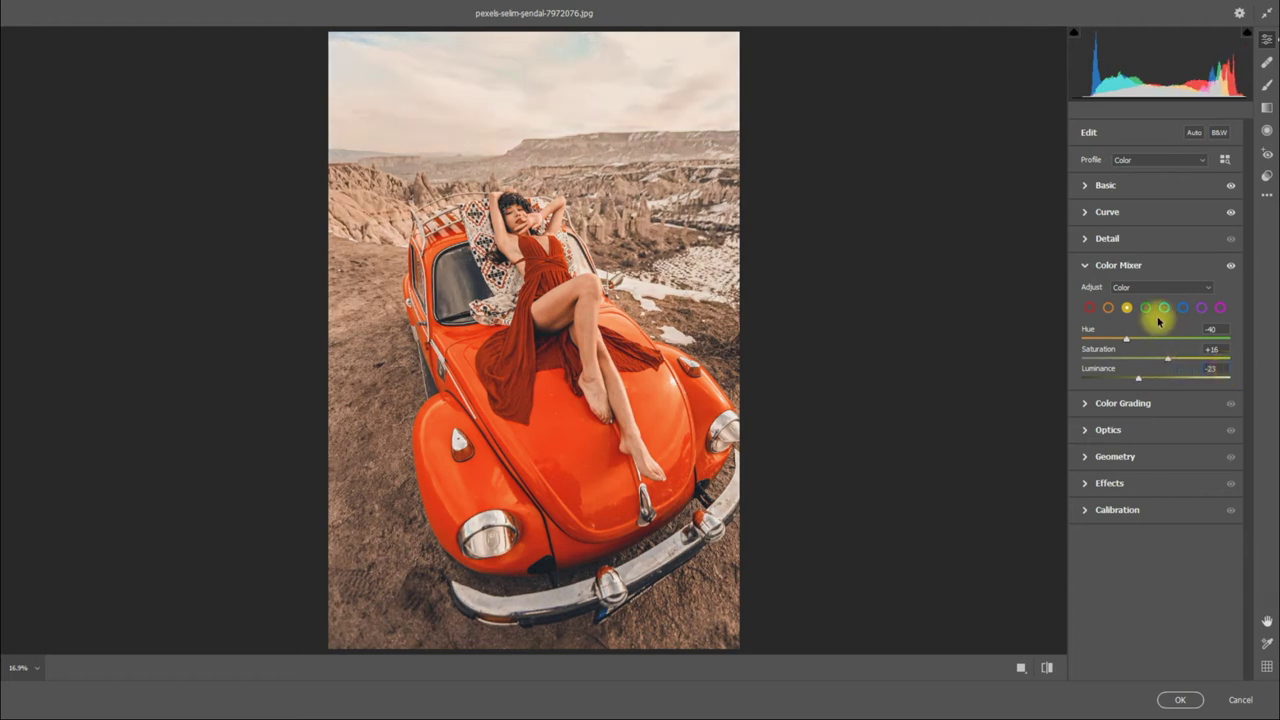
# - Set the Greens to Hue -100, Saturation +10 and Luminance 24
pyautogui.click(1148, 310)
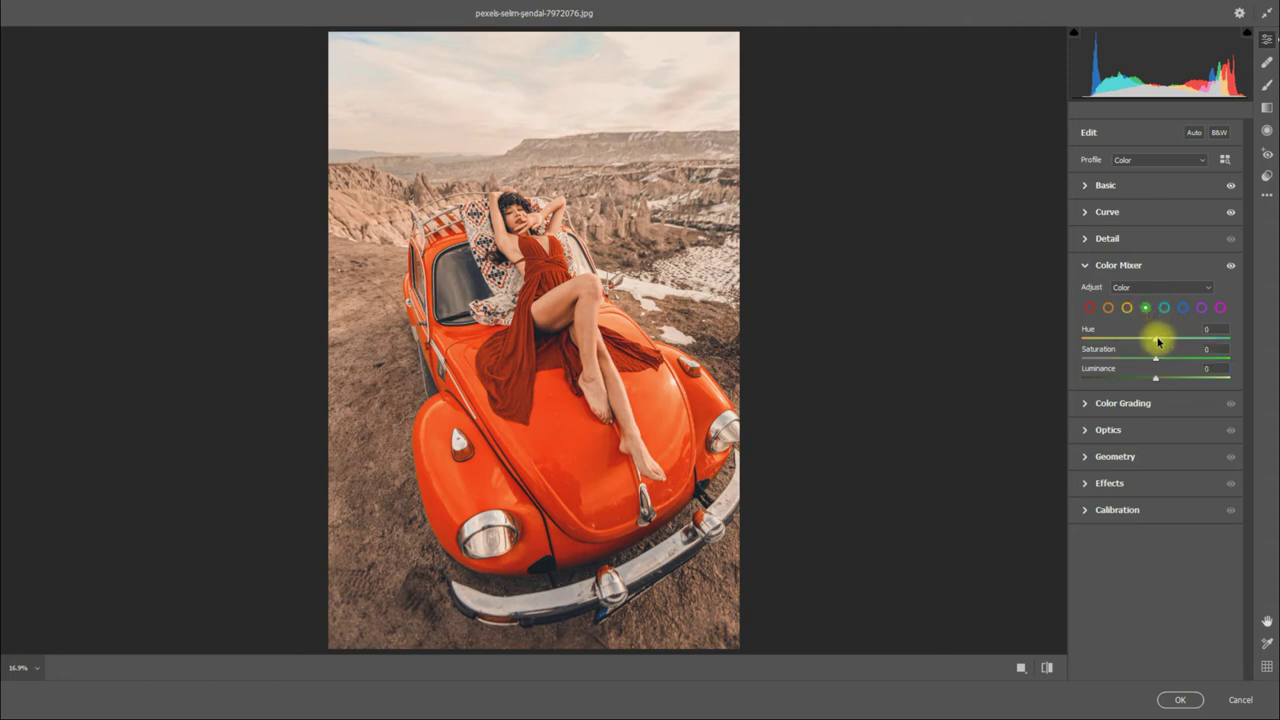
pyautogui.moveTo(1155, 338); pyautogui.dragTo(1069, 356)
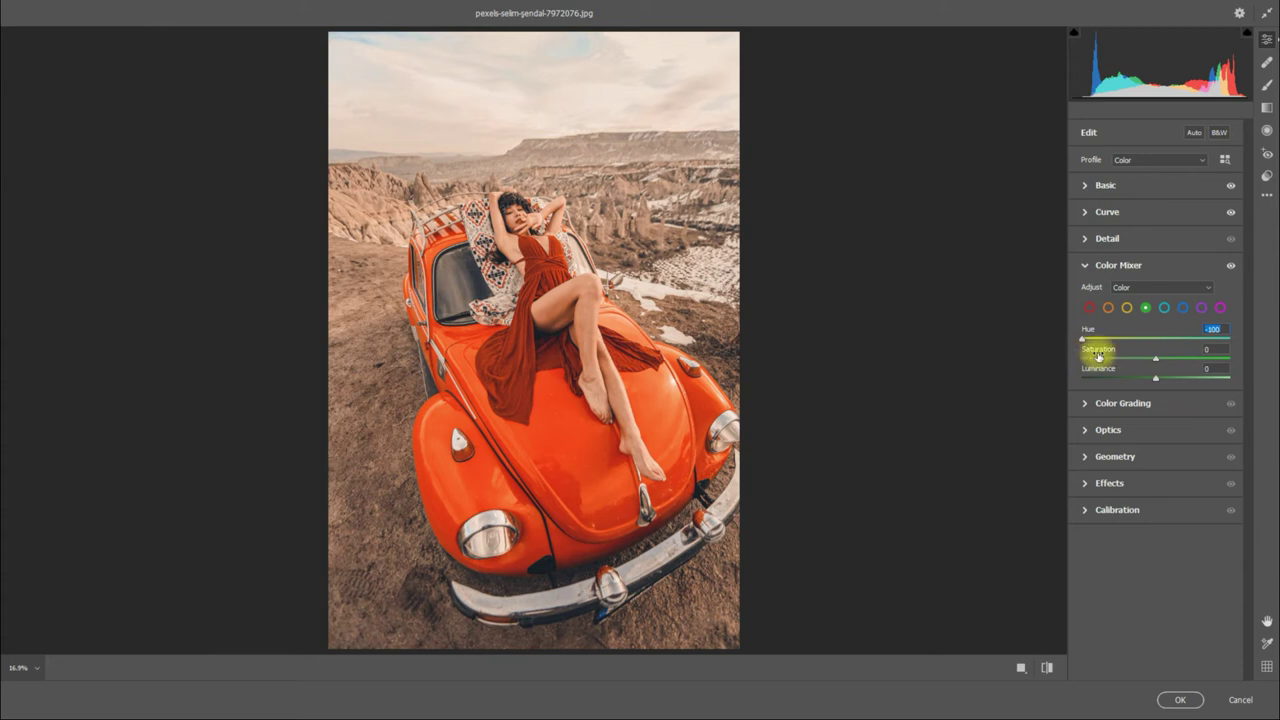
pyautogui.click(1212, 351)
pyautogui.hotkey('shift', 'Up')
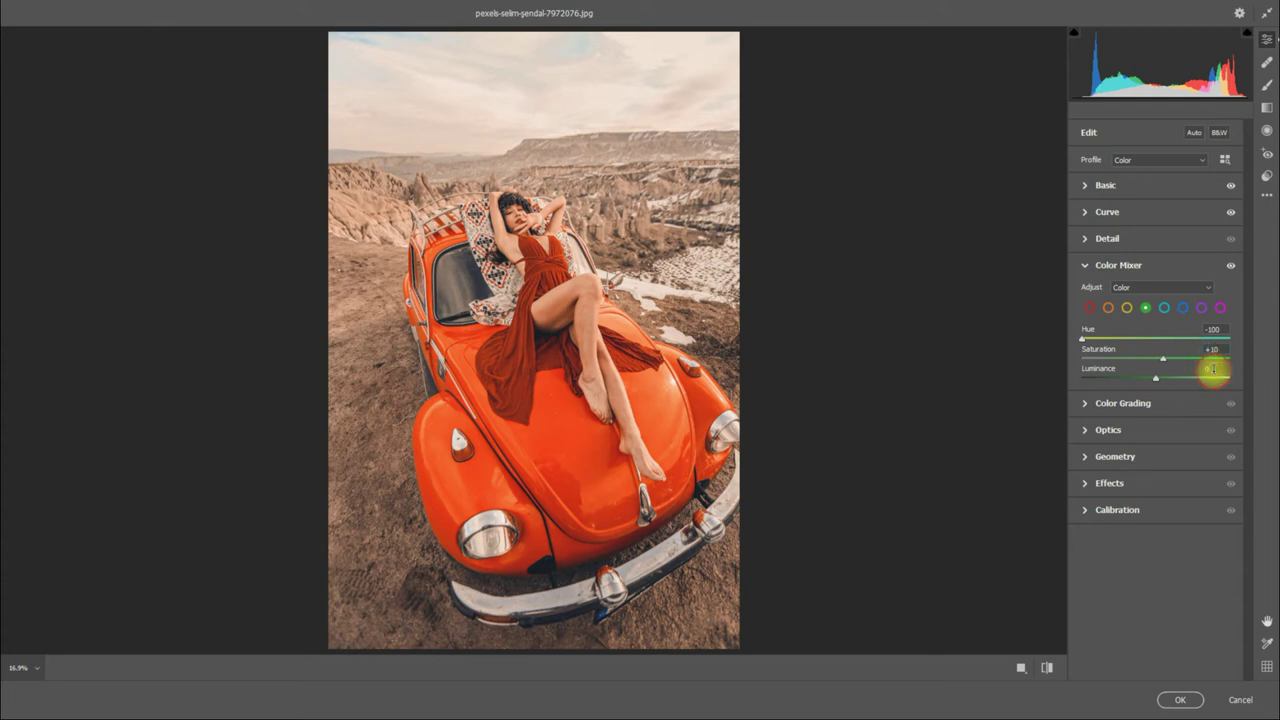
pyautogui.click(1206, 377)
pyautogui.click(1212, 368)
pyautogui.write('24')
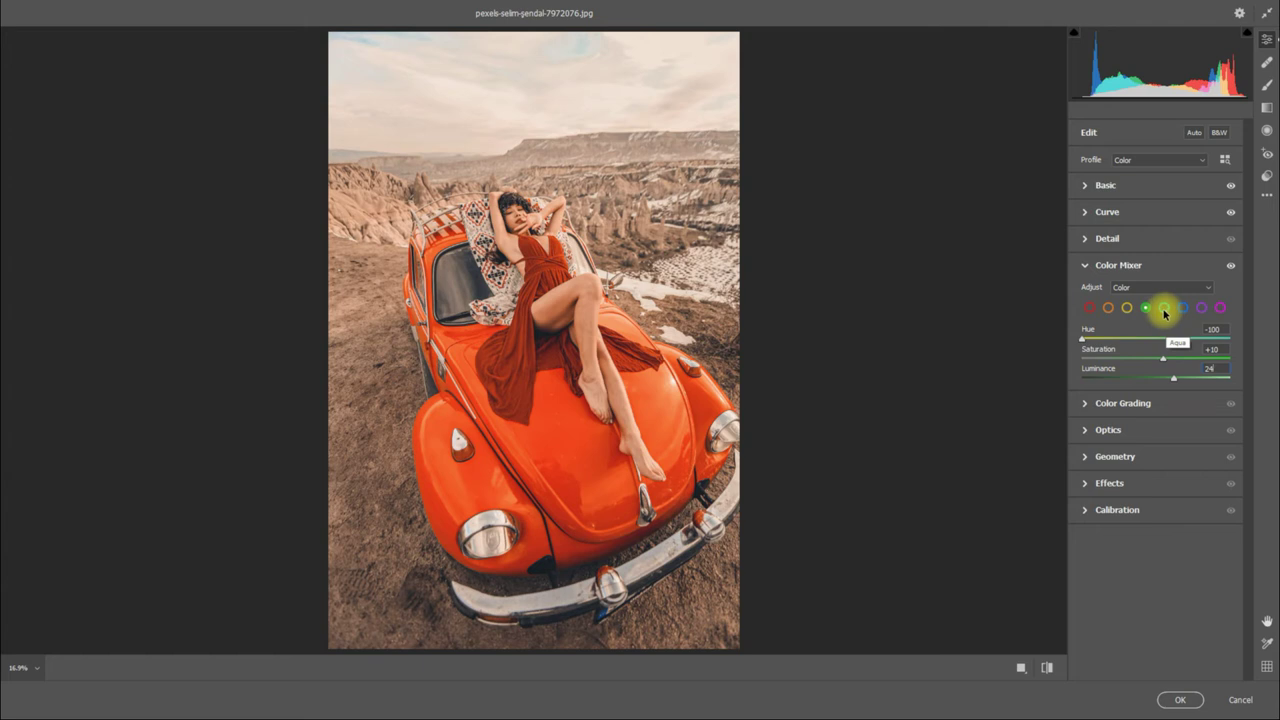
# - Switch to the Aqua range and enter Luminance 12 alongside Hue -10, Saturation -14
pyautogui.click(1164, 310)
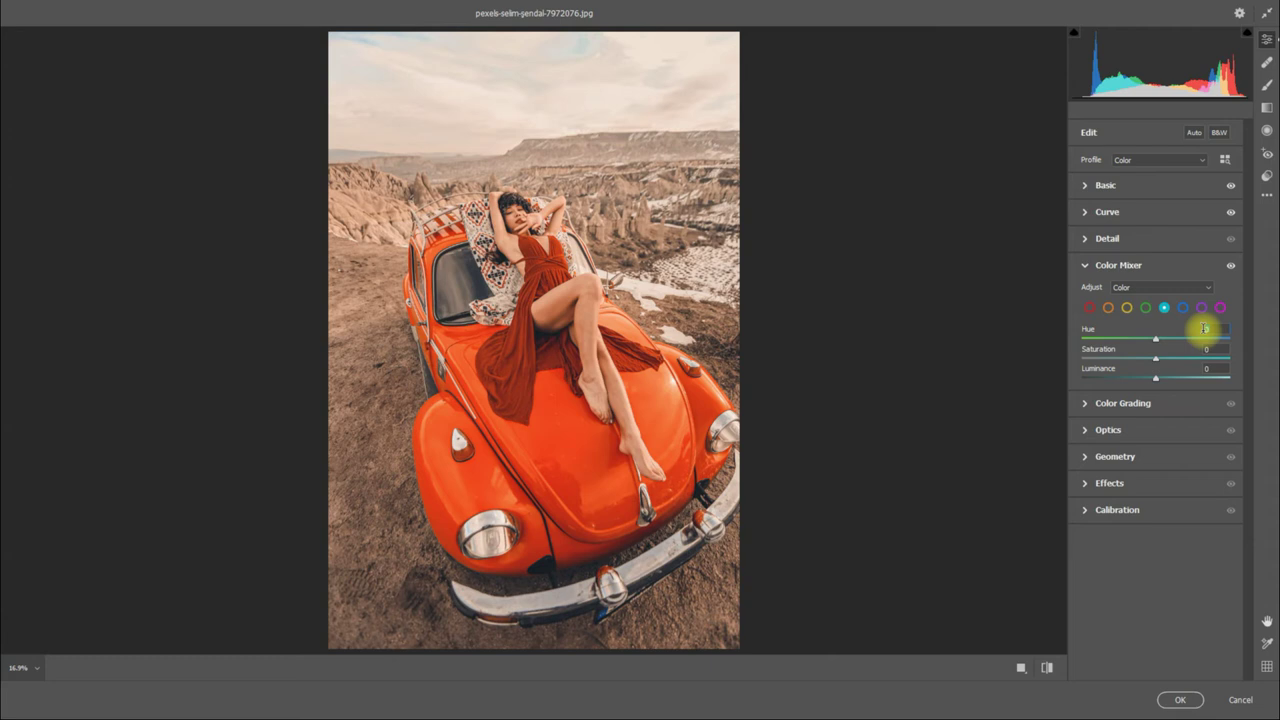
pyautogui.scroll(-5, 1204, 328)
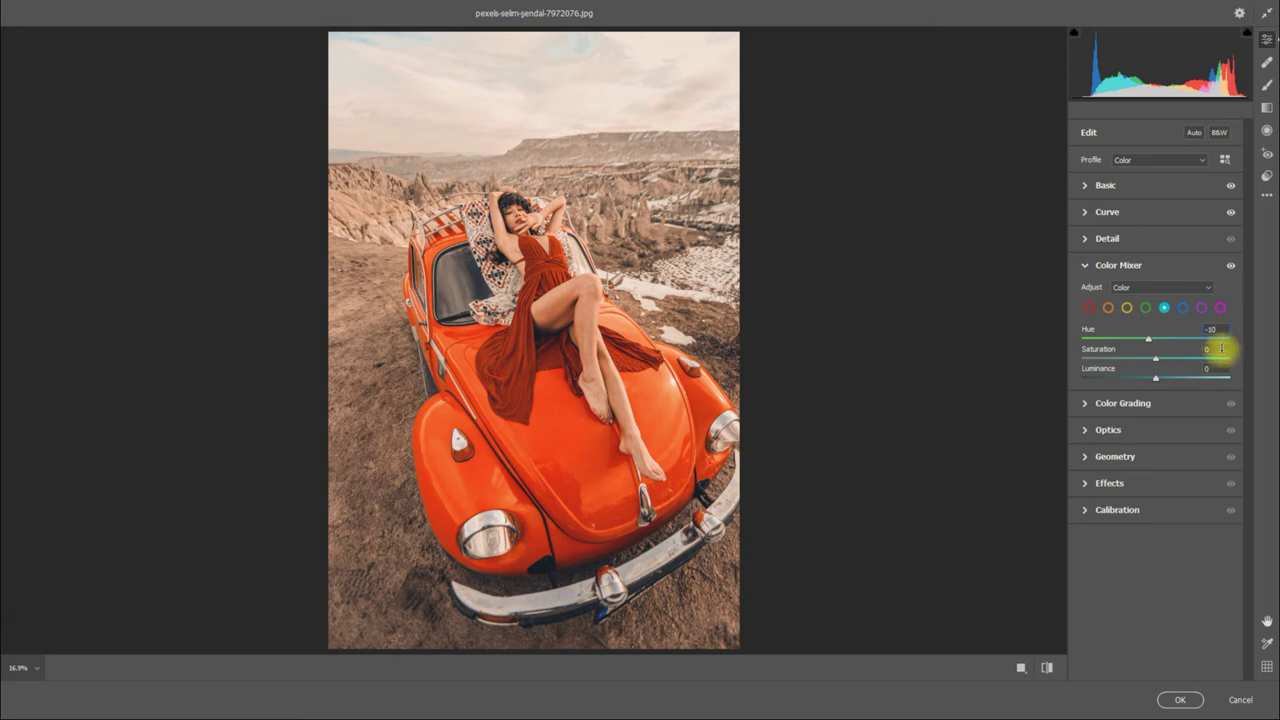
pyautogui.scroll(-5, 1191, 352)
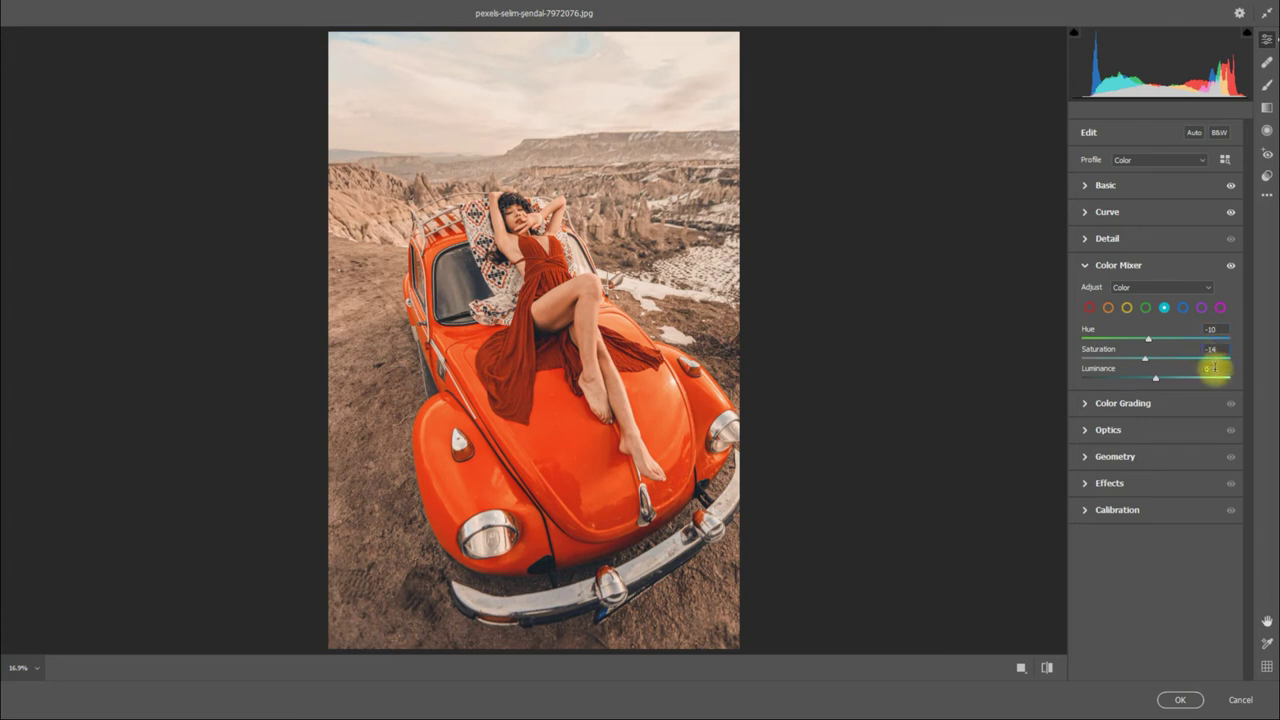
pyautogui.click(1213, 368)
pyautogui.scroll(3, 1213, 368)
pyautogui.write('1')
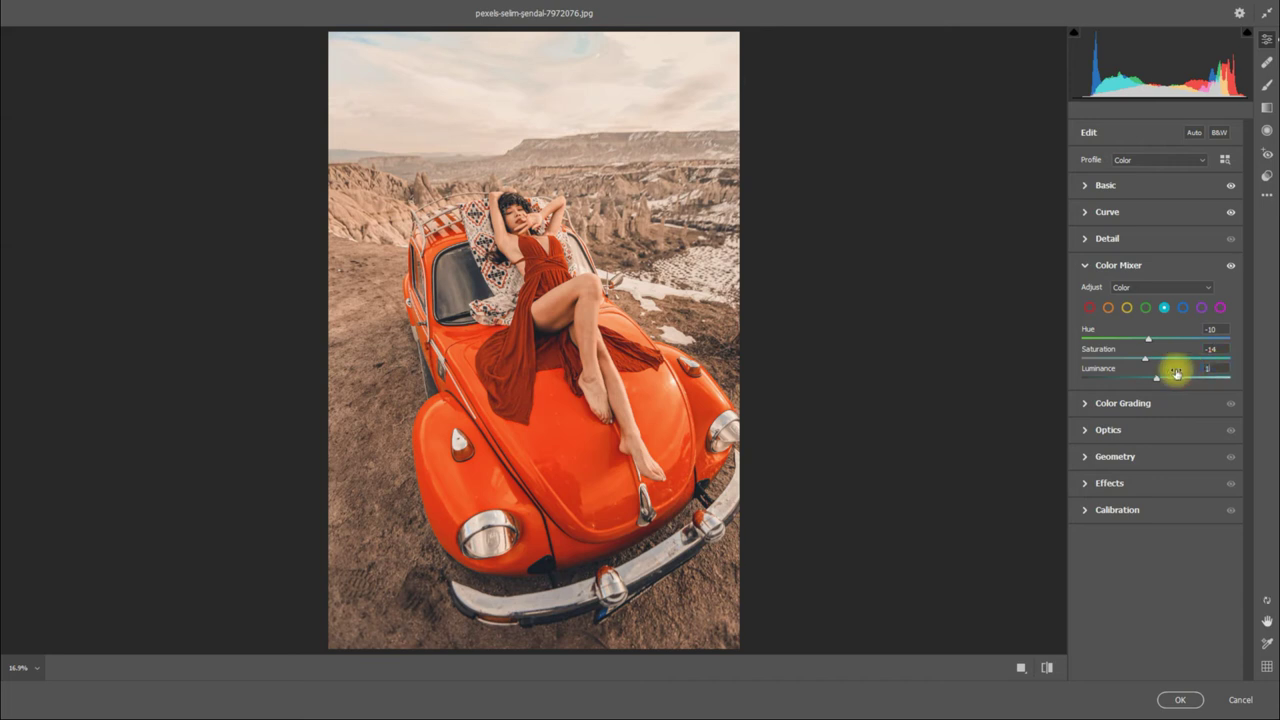
pyautogui.write('2')
# - Set the Blues to Hue -44, Saturation -28 and Luminance +2, then collapse Color Mixer
pyautogui.click(1183, 306)
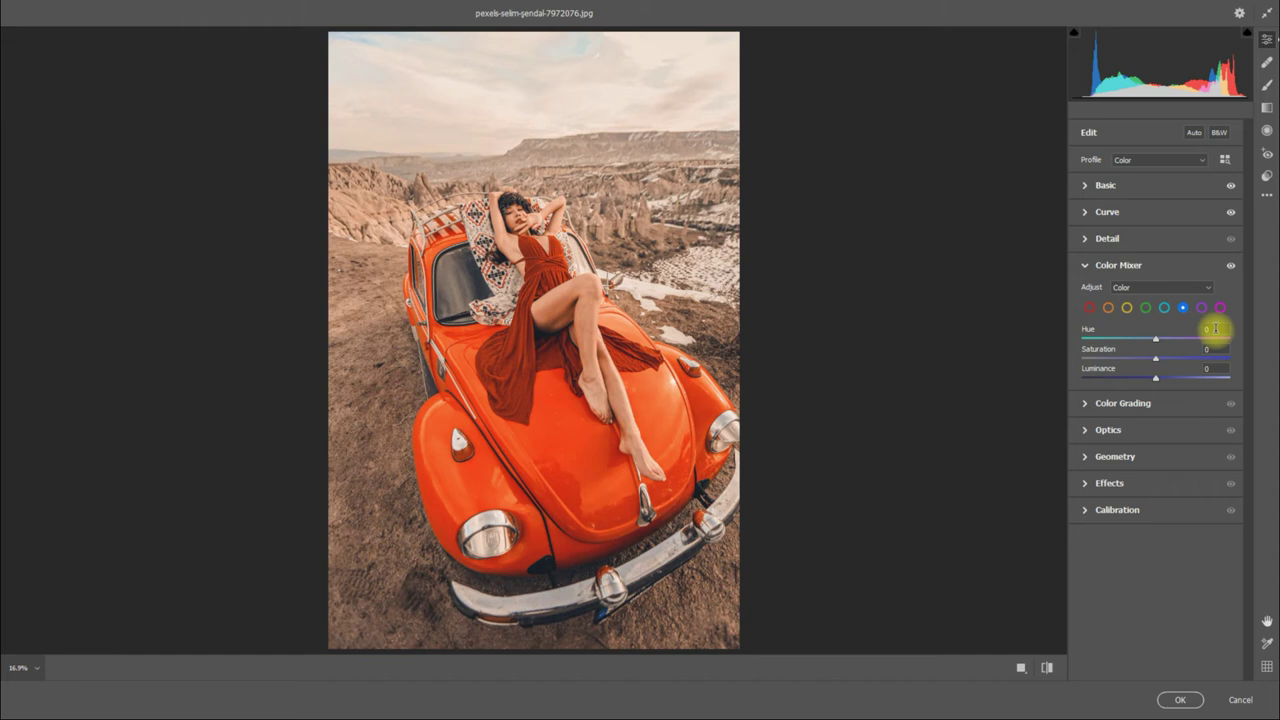
pyautogui.moveTo(1215, 329); pyautogui.dragTo(1193, 333)
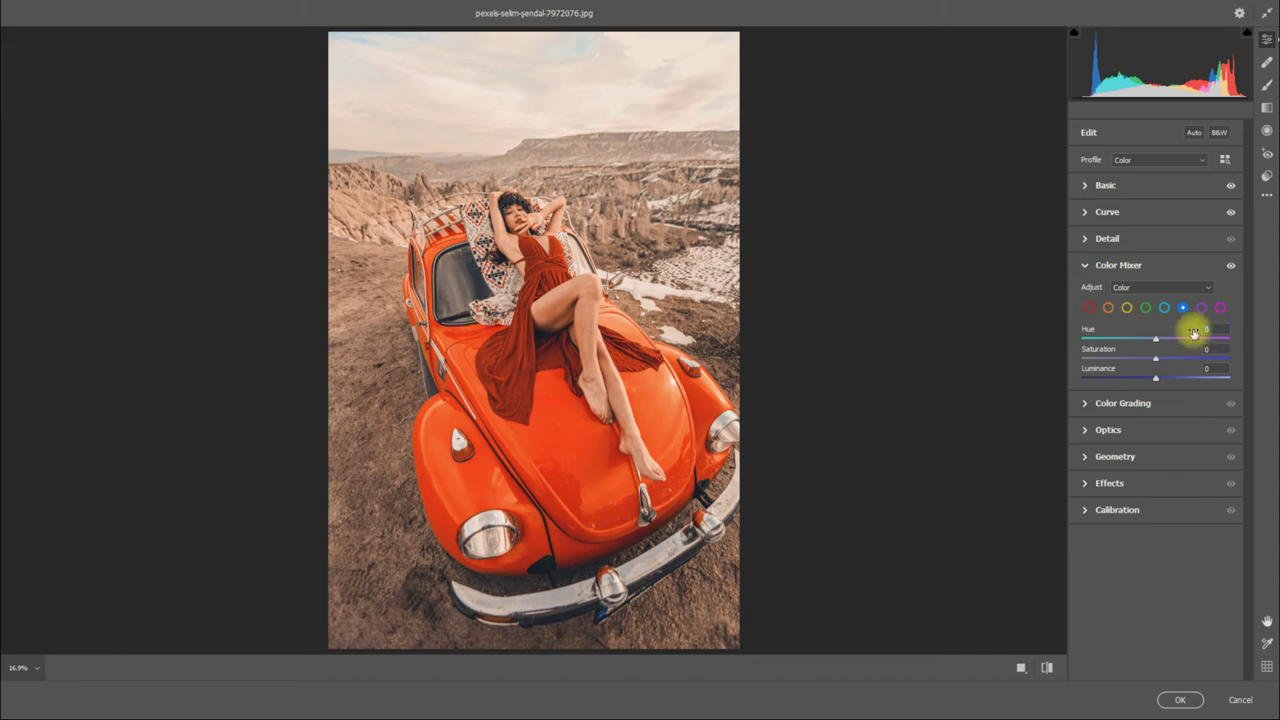
pyautogui.write('44')
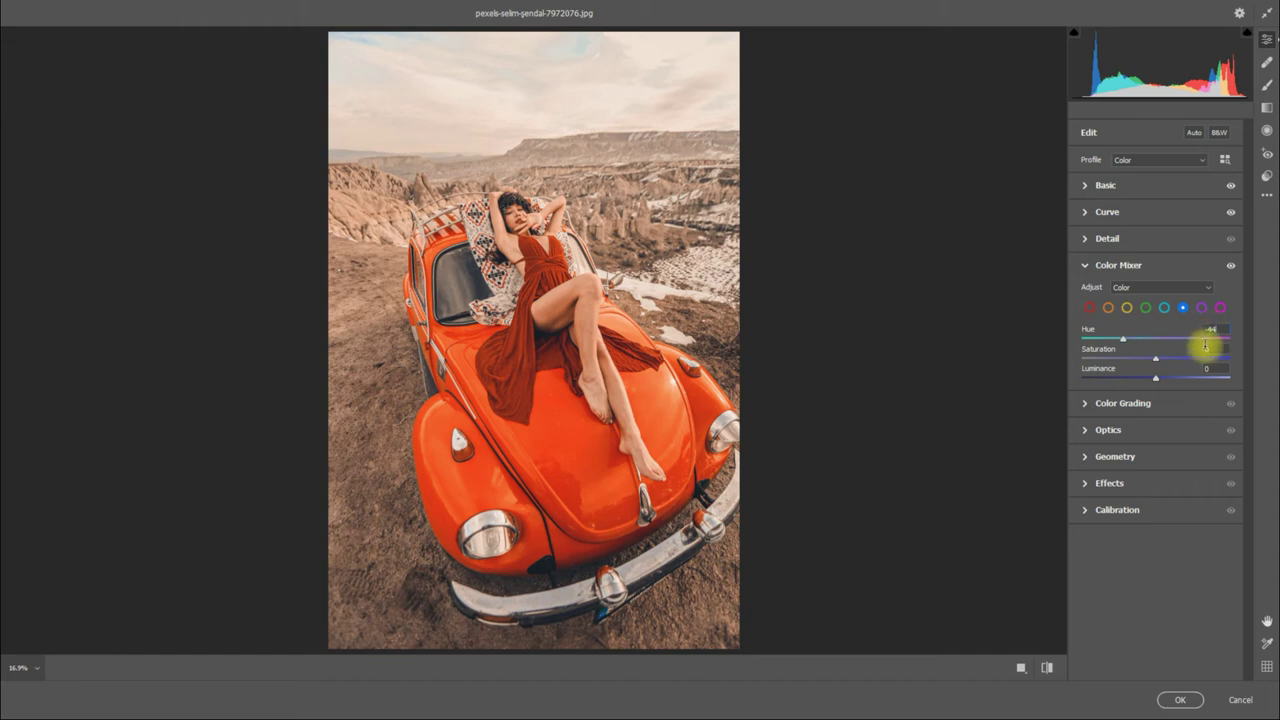
pyautogui.click(1216, 349)
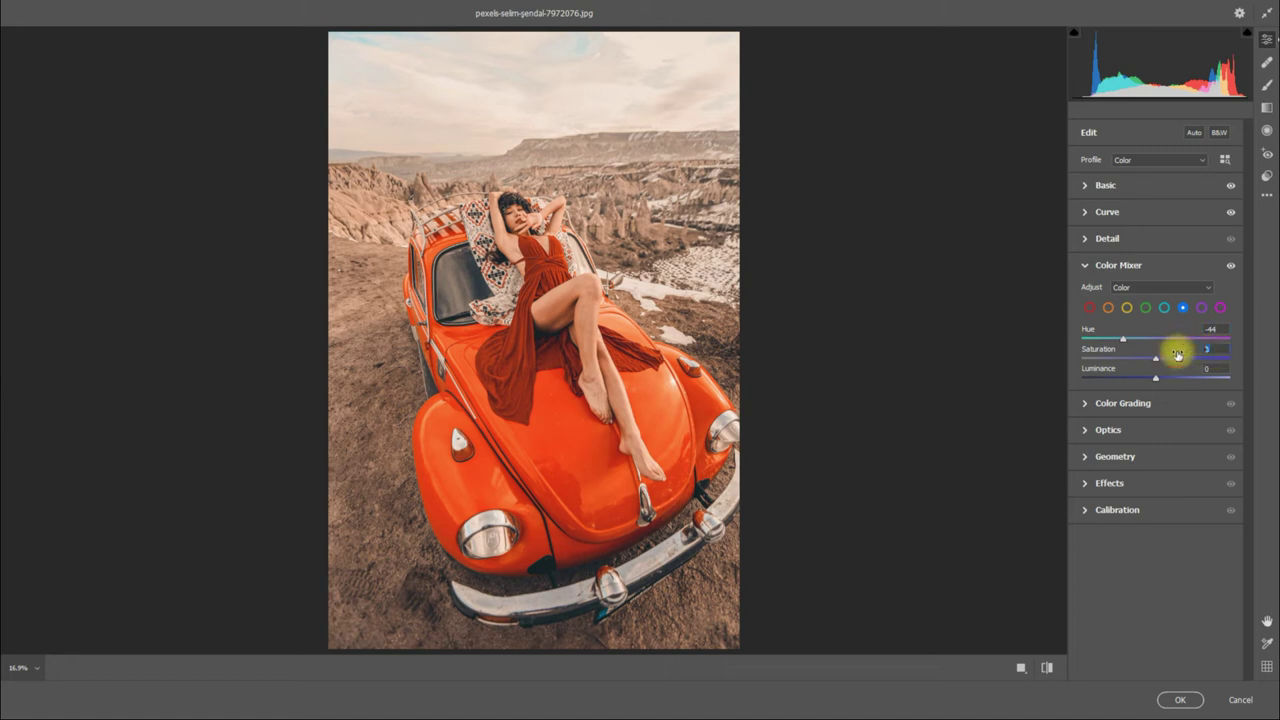
pyautogui.write('-2')
pyautogui.write('8')
pyautogui.press('Tab')
pyautogui.write('2')
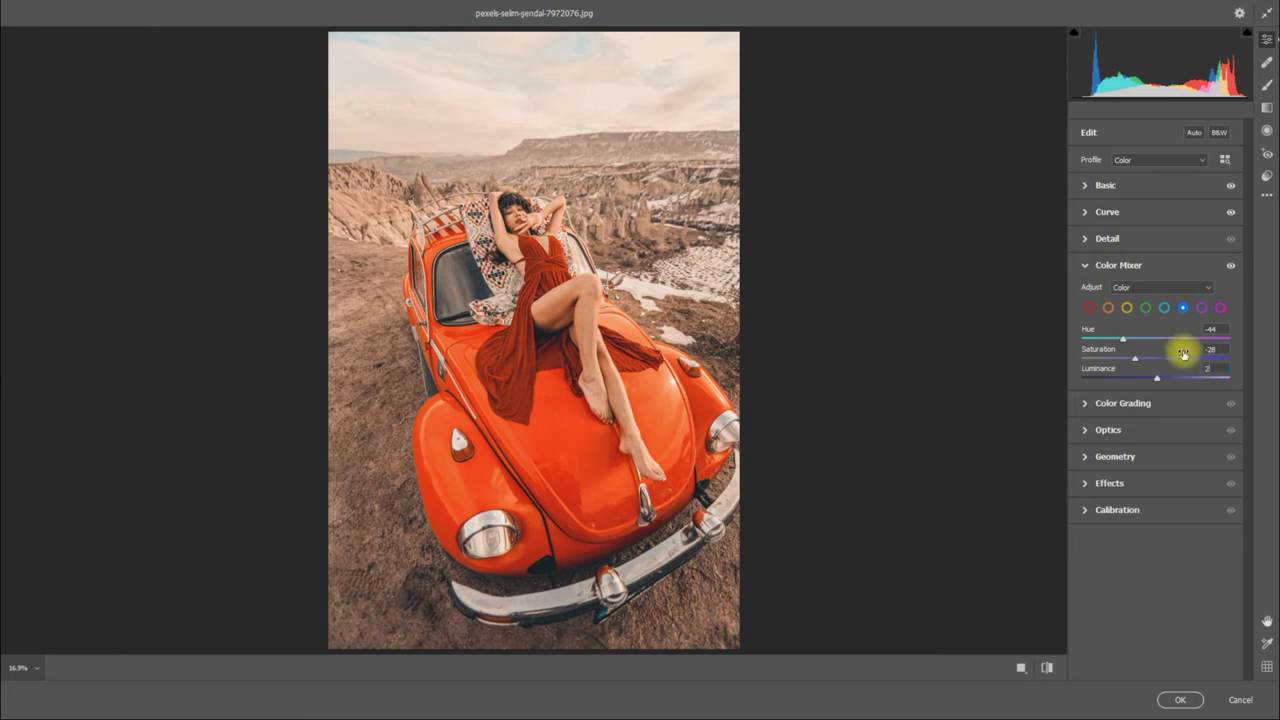
pyautogui.click(1082, 266)
# - Give the Color Grading shadows an orange tint (hue 26, saturation 15) and set blending to 59
pyautogui.click(1082, 292)
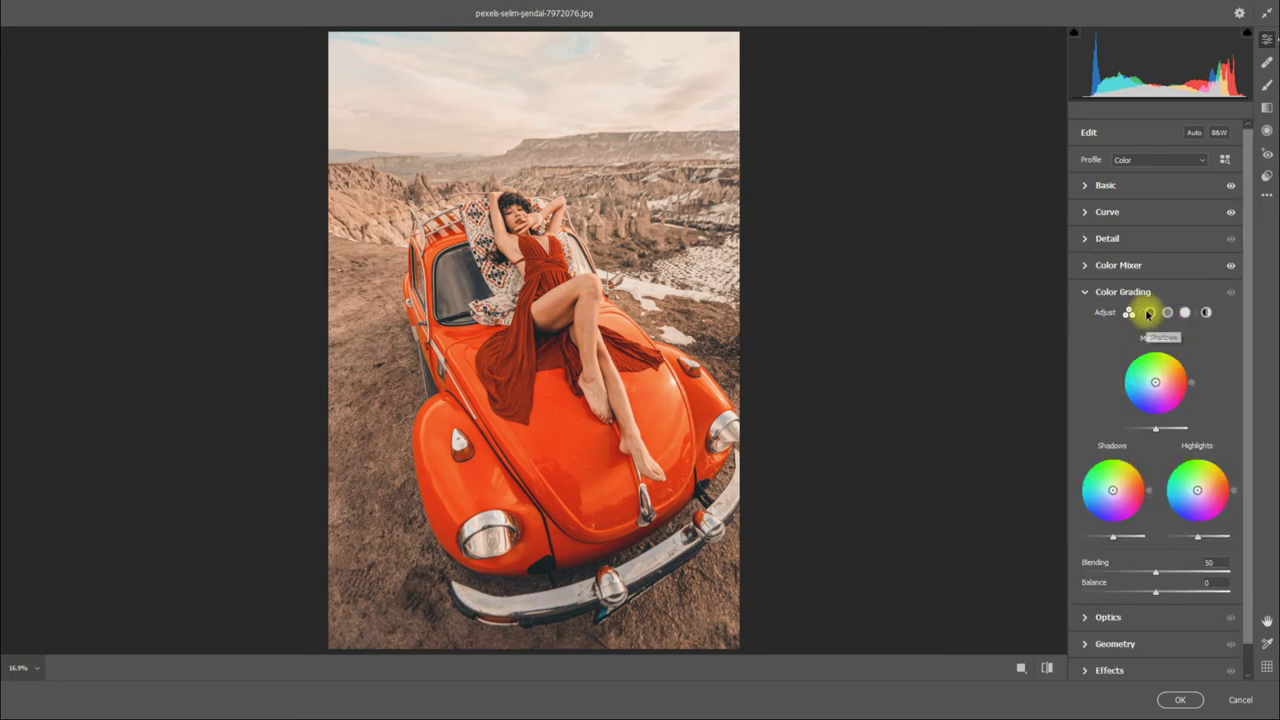
pyautogui.click(1149, 312)
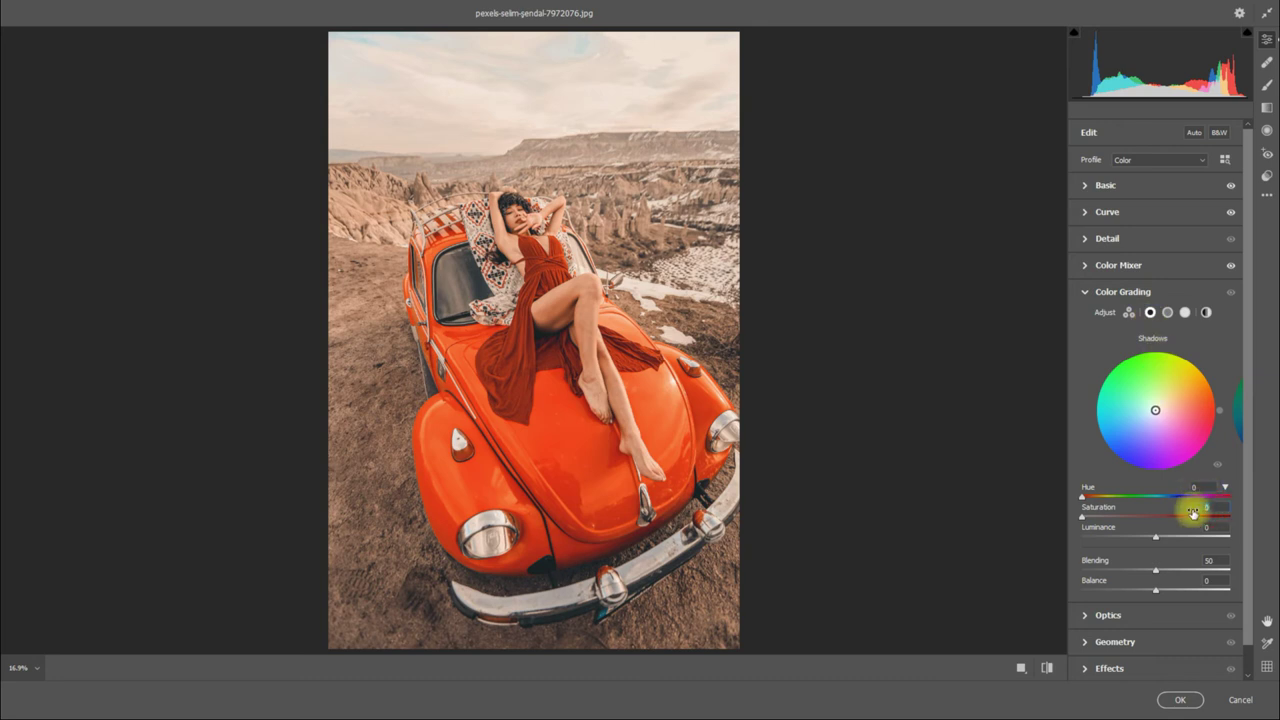
pyautogui.moveTo(1193, 512); pyautogui.dragTo(1196, 512)
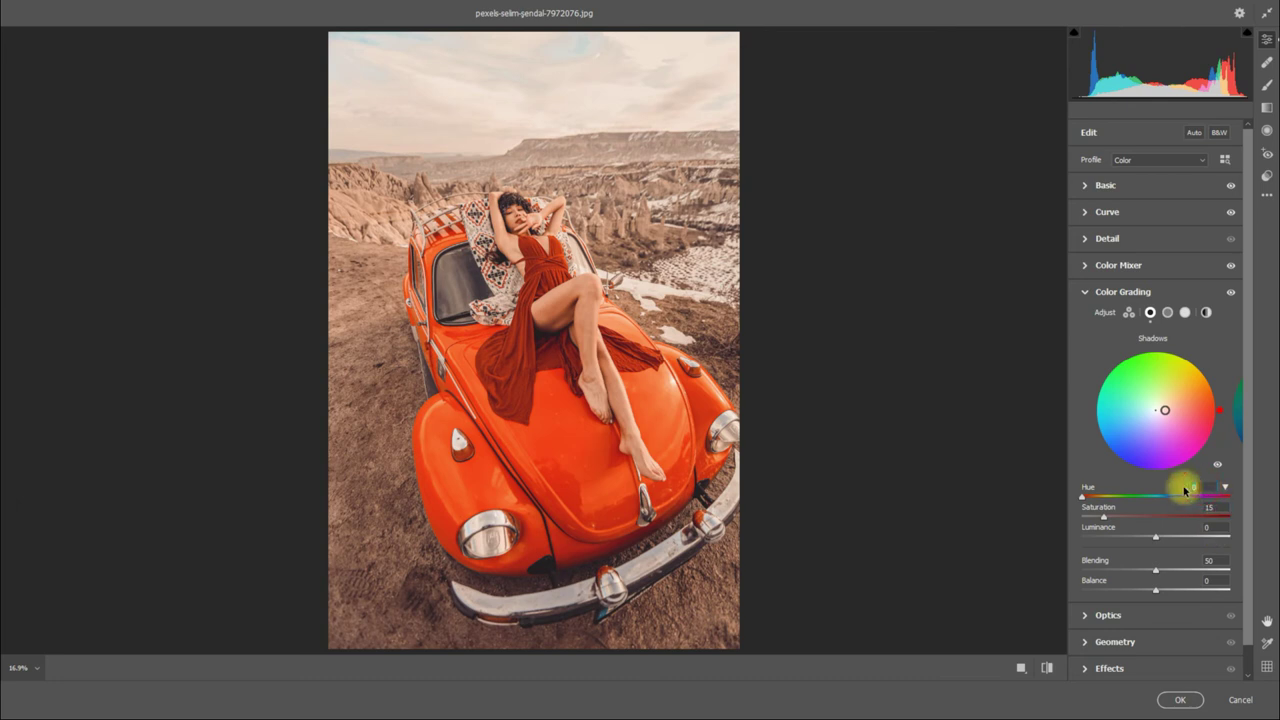
pyautogui.write('9')
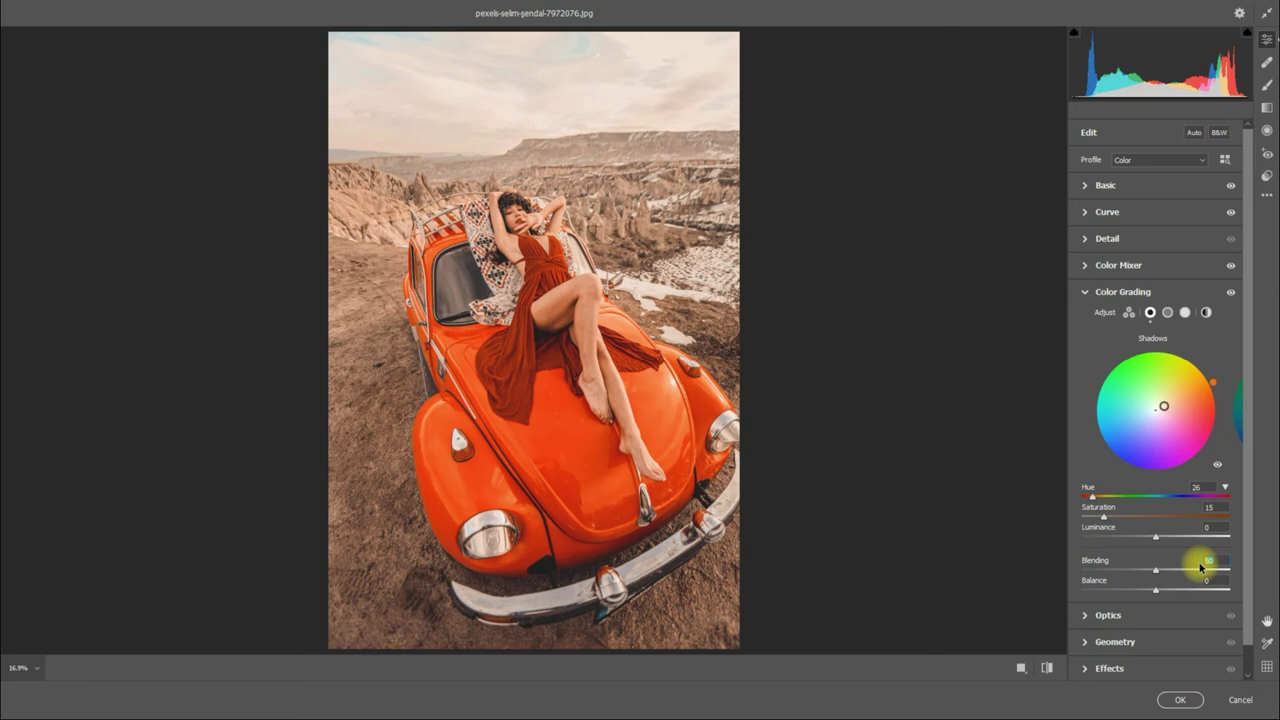
pyautogui.write('60')
# - Tint the midtones yellow with saturation 15 and hue 50
pyautogui.click(1168, 314)
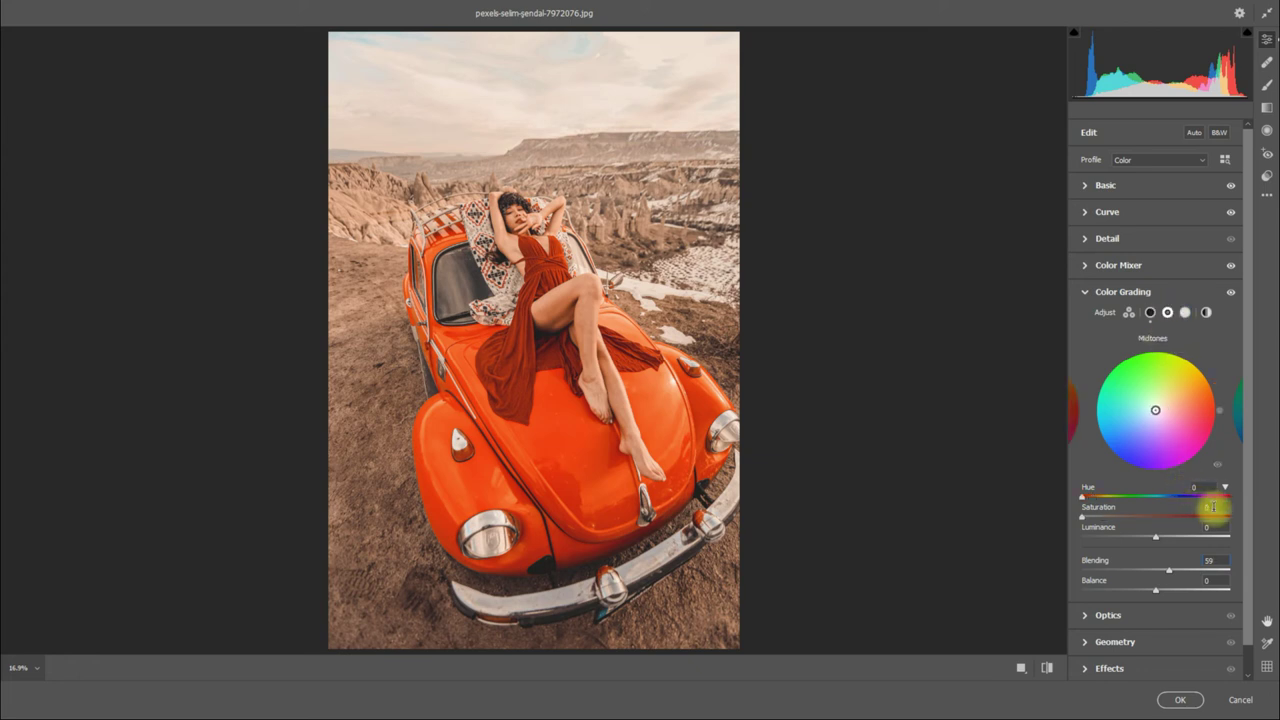
pyautogui.click(1198, 513)
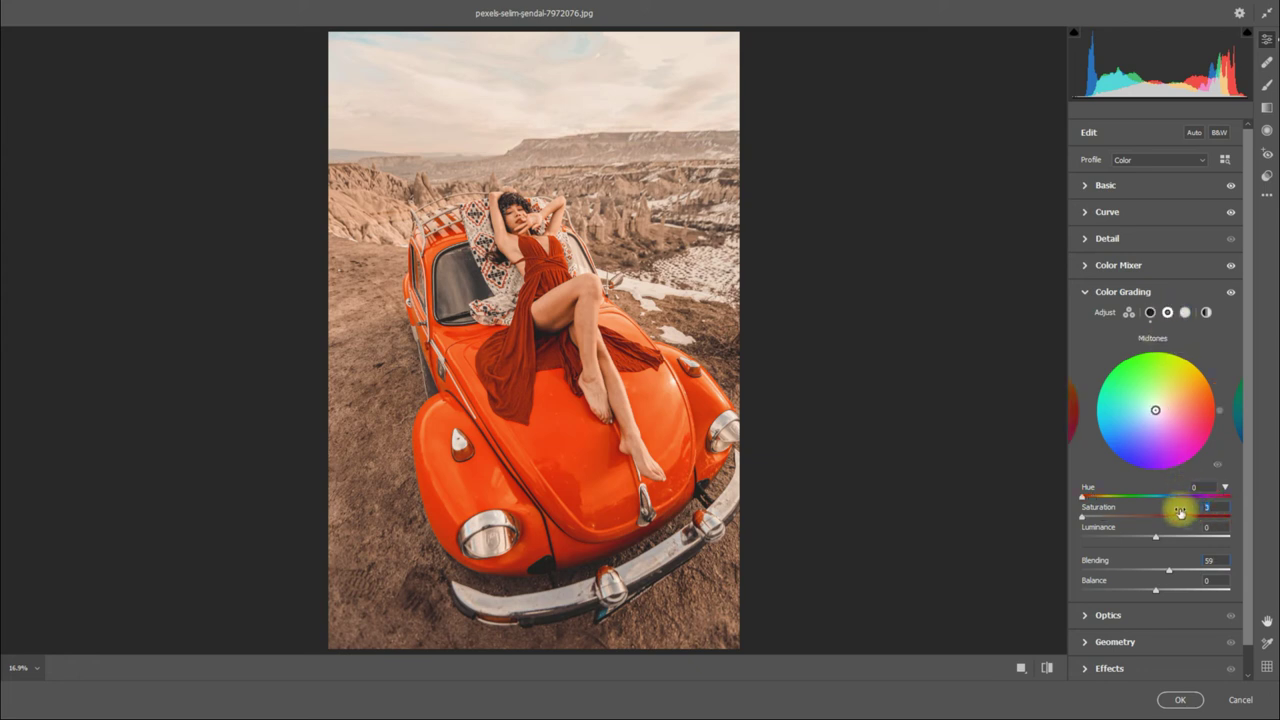
pyautogui.write('15')
pyautogui.press('Return')
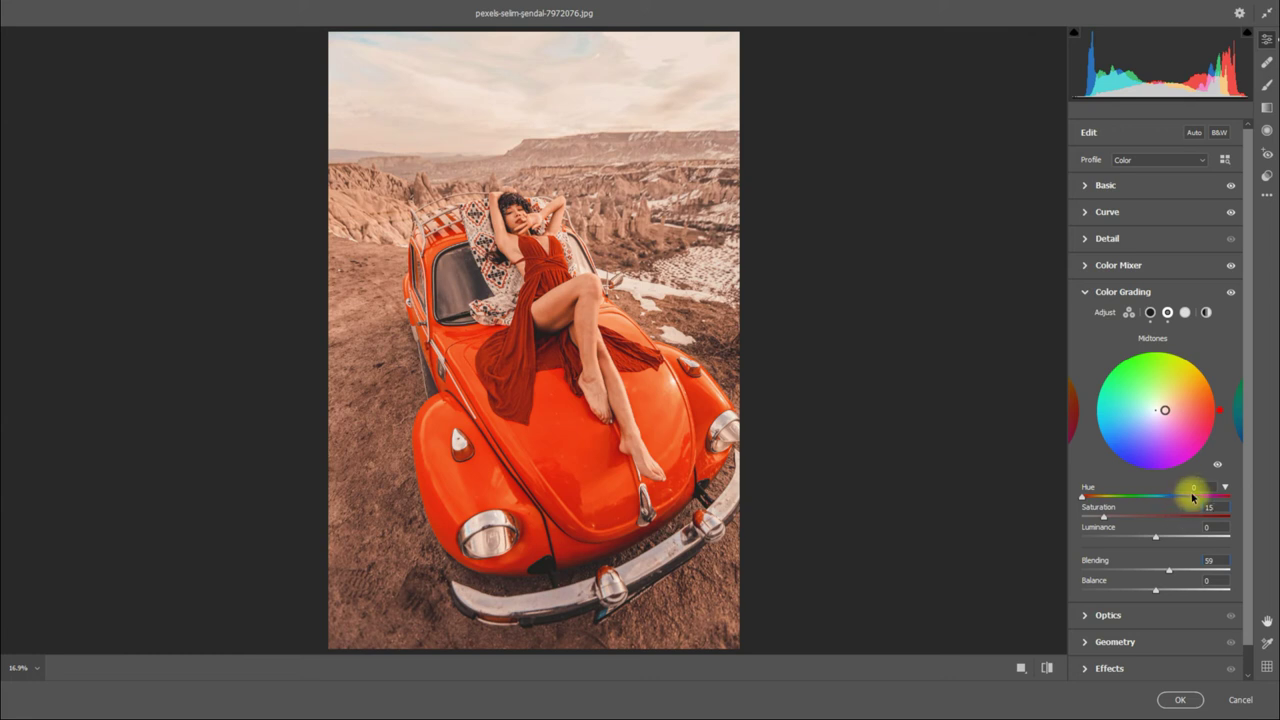
pyautogui.click(1198, 490)
pyautogui.write('50')
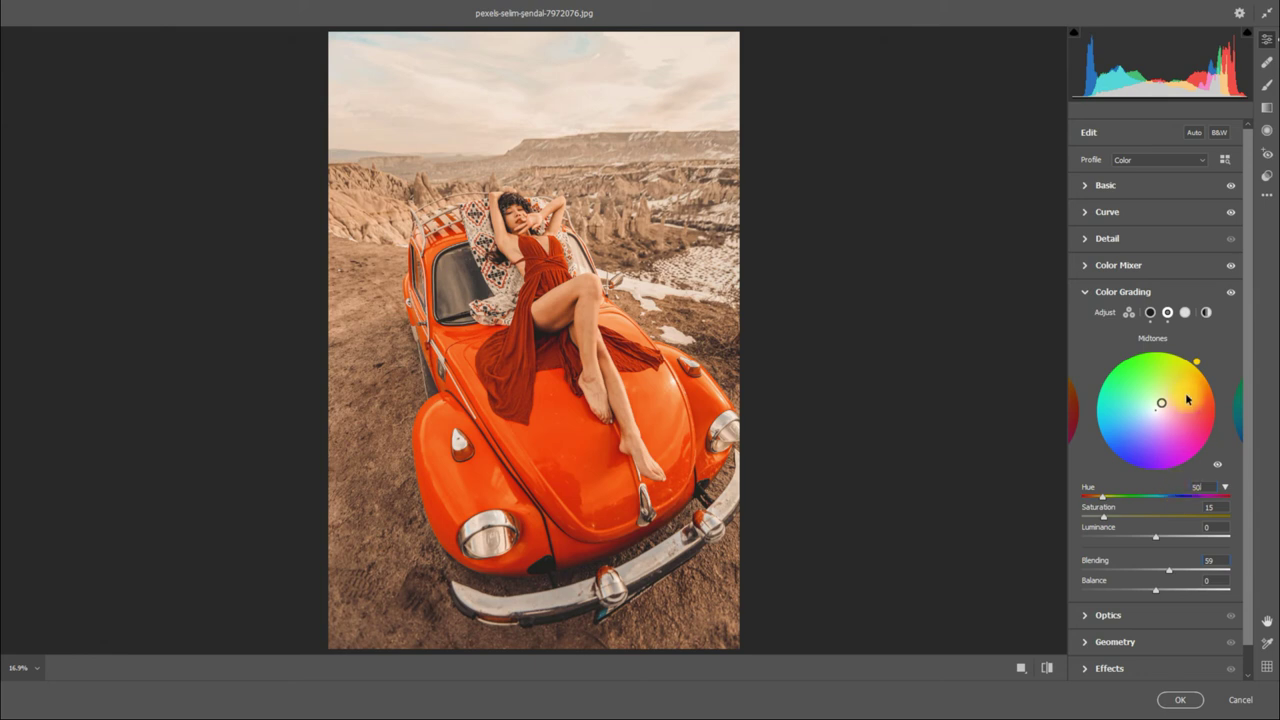
pyautogui.click(1185, 312)
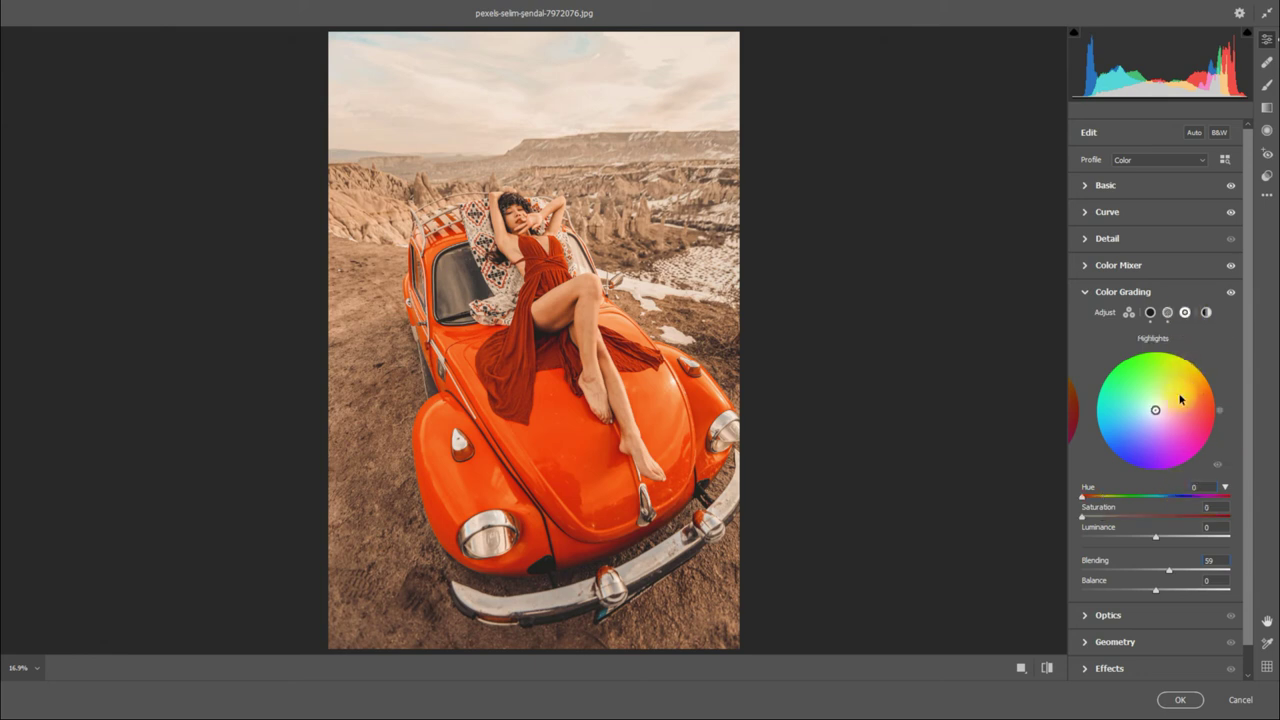
# - Set the highlights to saturation 84, hue 95 and luminance 22 for a strong green cast
pyautogui.click(1209, 506)
pyautogui.write('84')
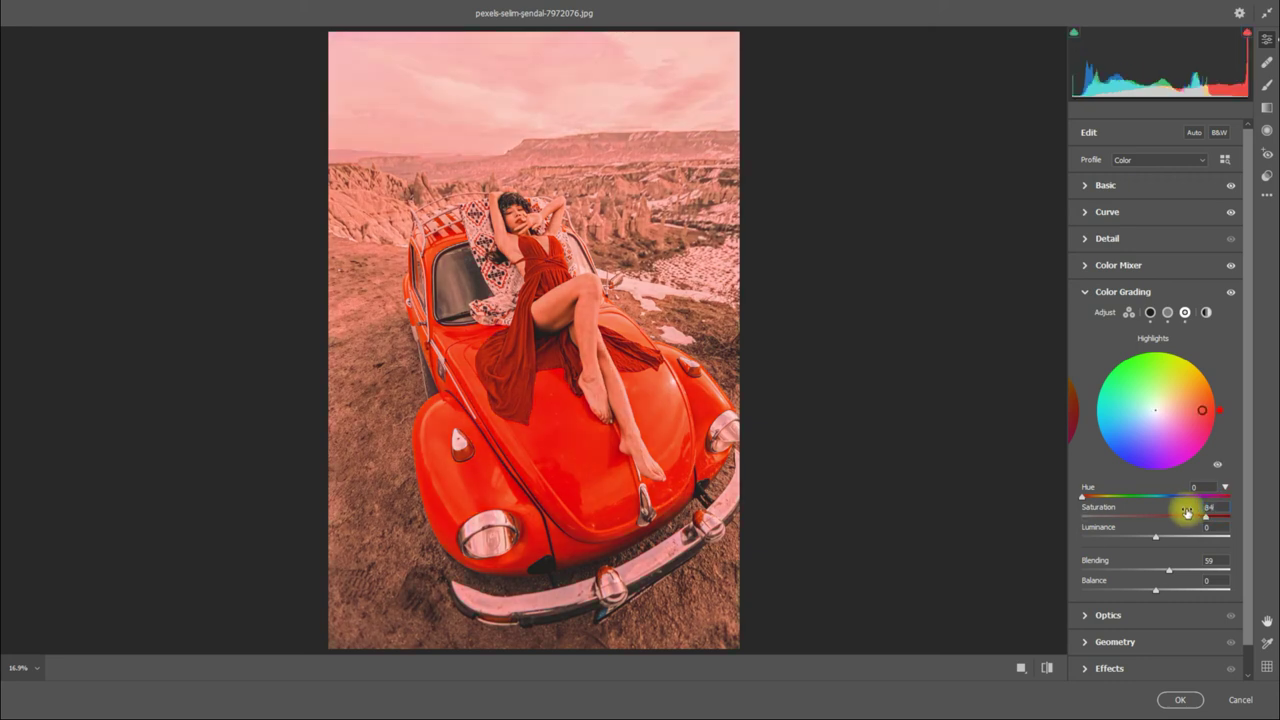
pyautogui.click(1200, 486)
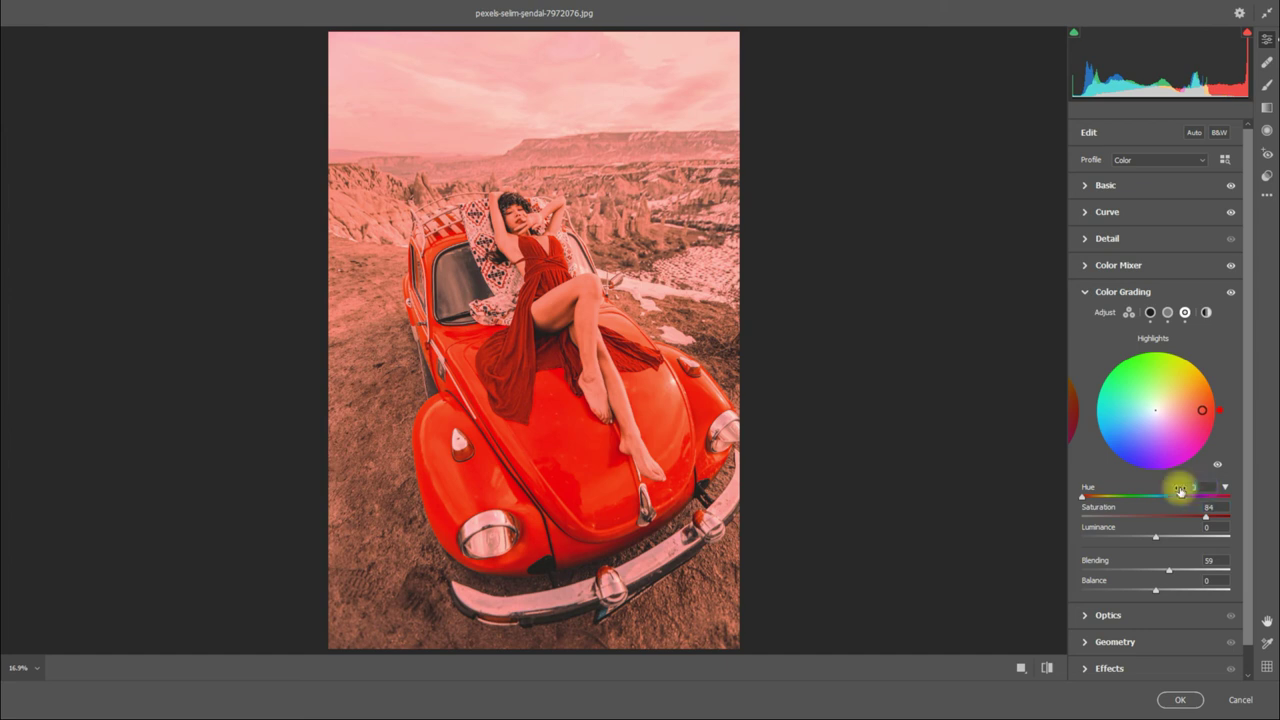
pyautogui.write('9')
pyautogui.write('5')
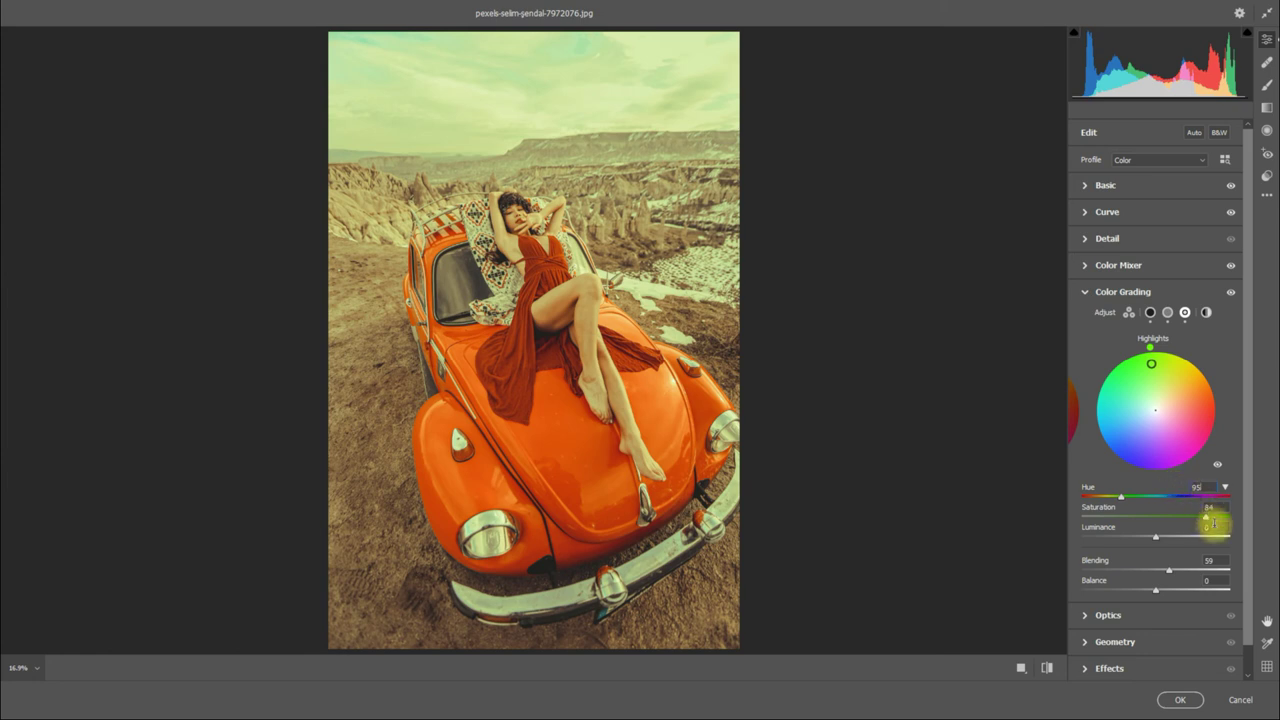
pyautogui.click(1212, 527)
pyautogui.moveTo(1208, 524); pyautogui.dragTo(1190, 532)
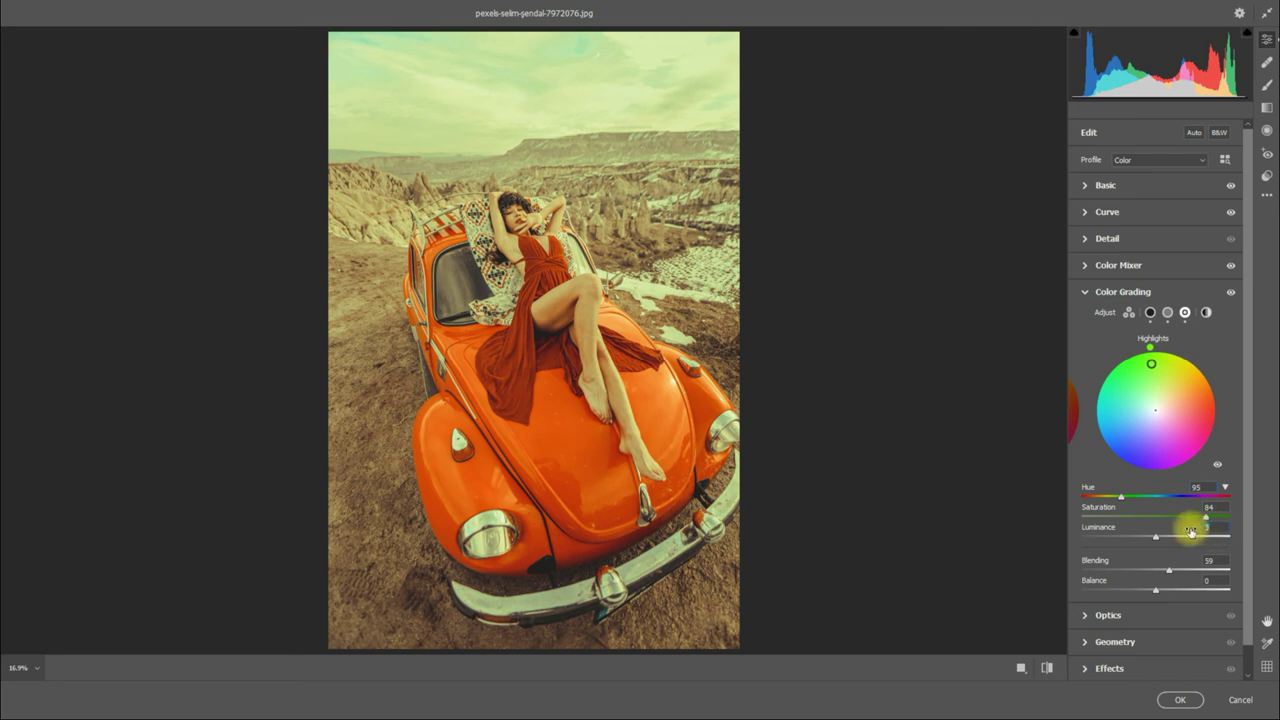
pyautogui.write('22')
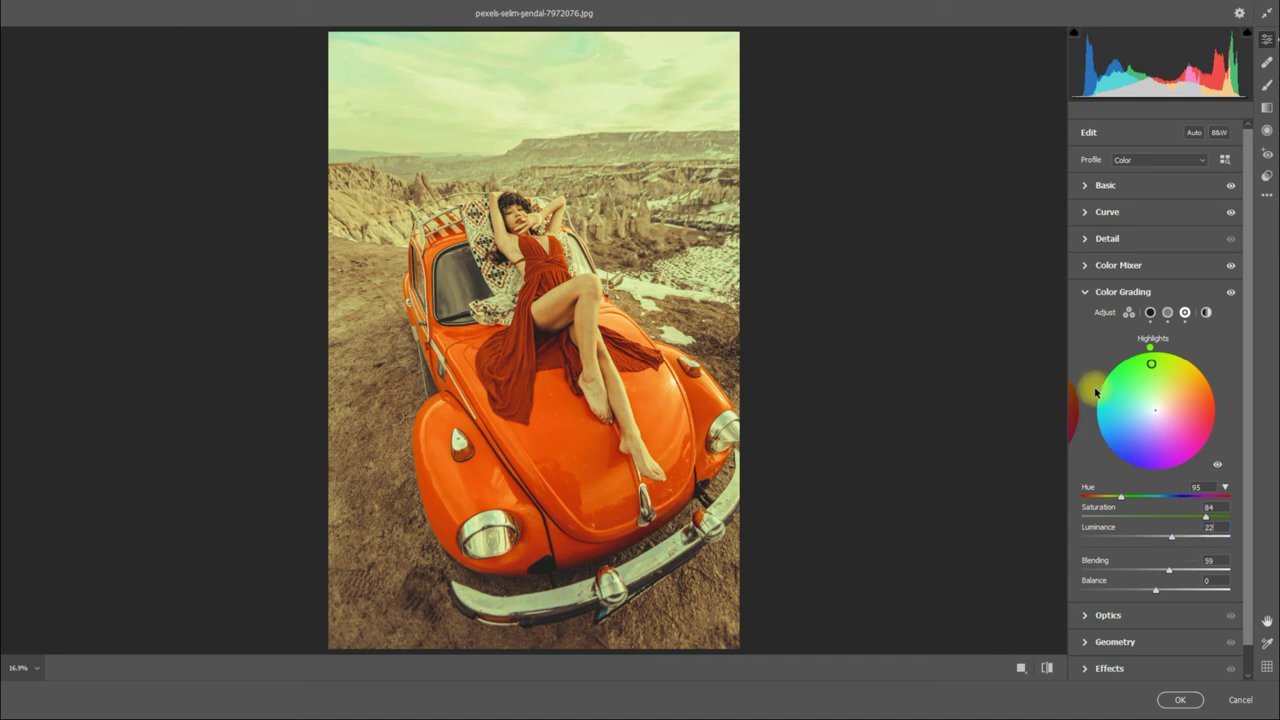
# - Compare the Before/After views, then commit the Camera Raw grade to Layer 1
pyautogui.click(1084, 291)
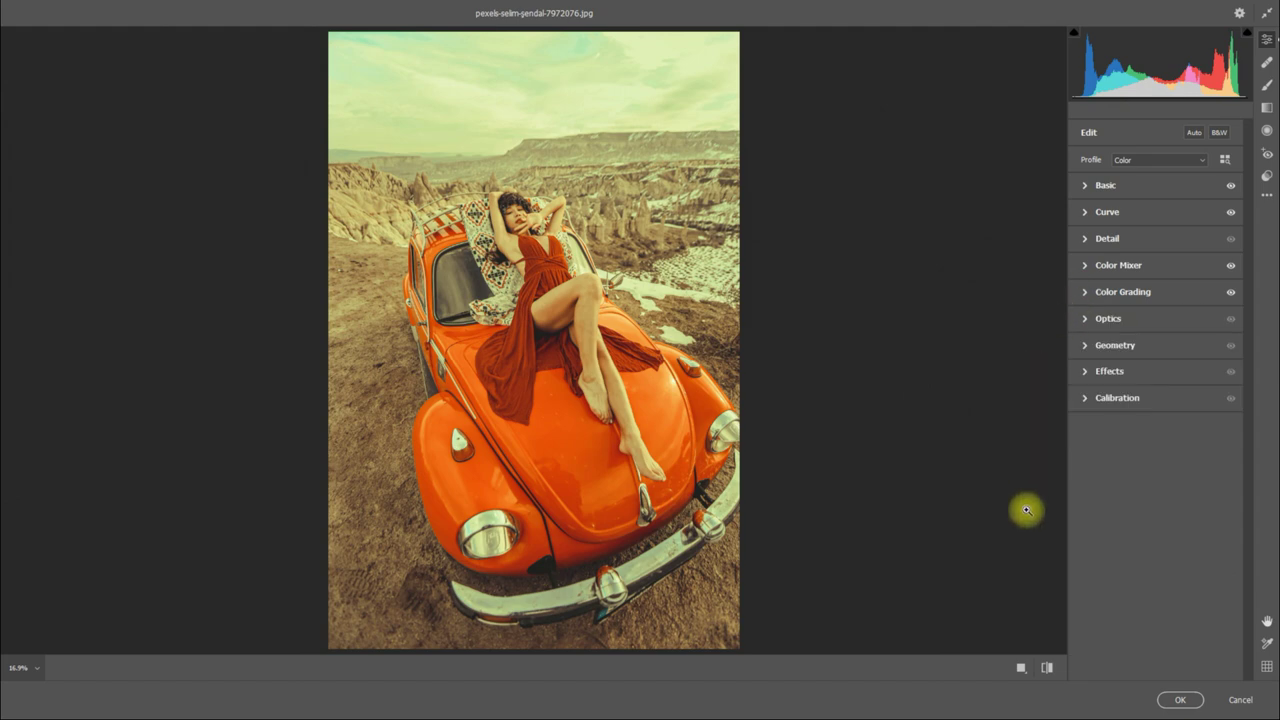
pyautogui.click(1021, 671)
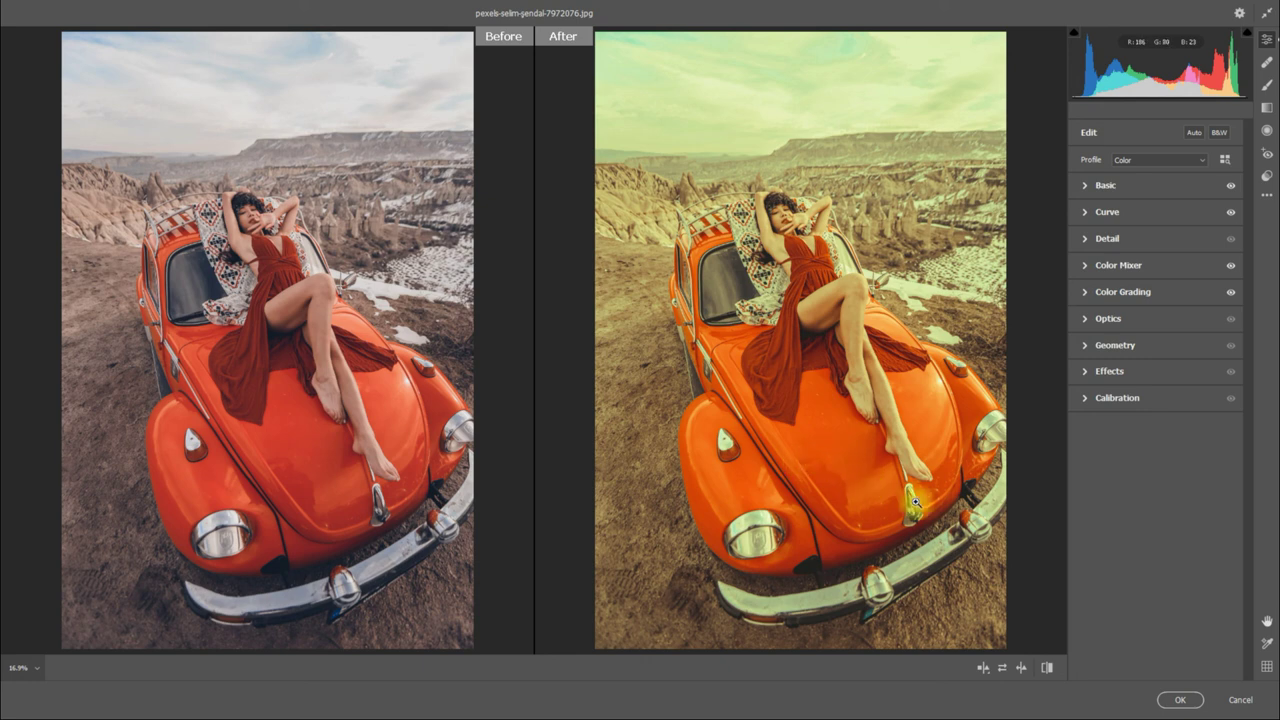
pyautogui.click(1175, 702)
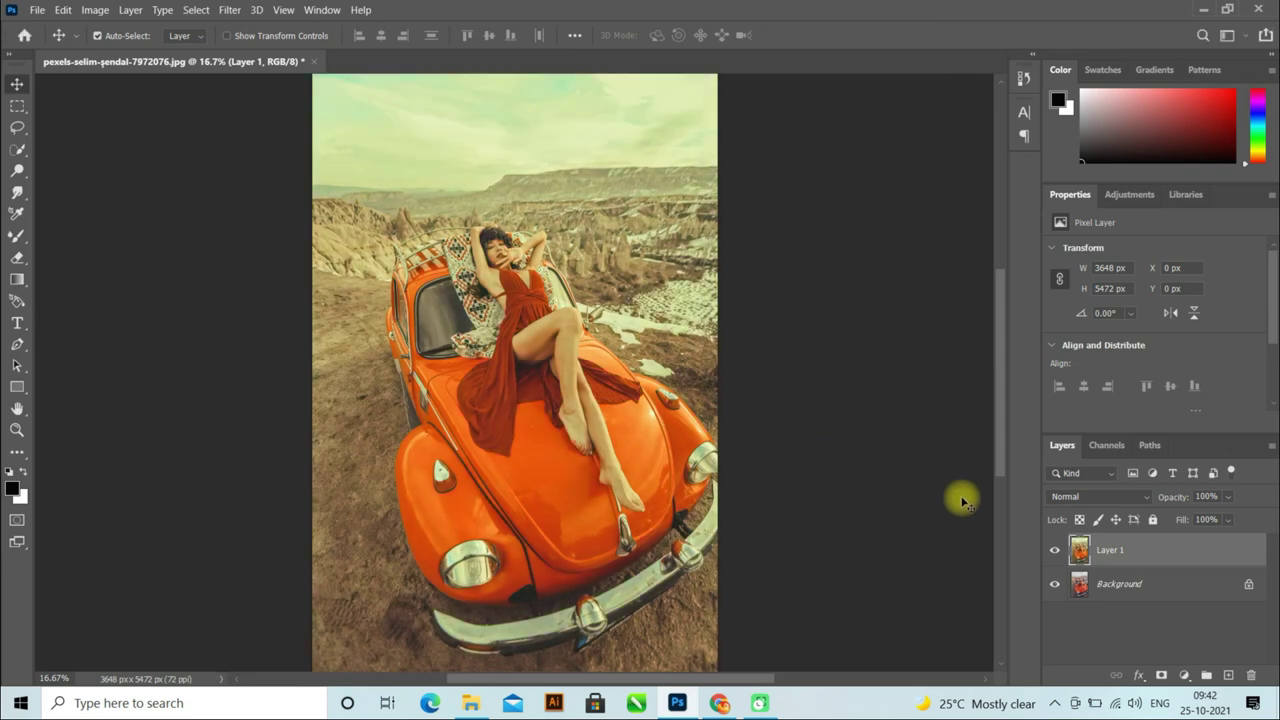
pyautogui.click(1052, 550)
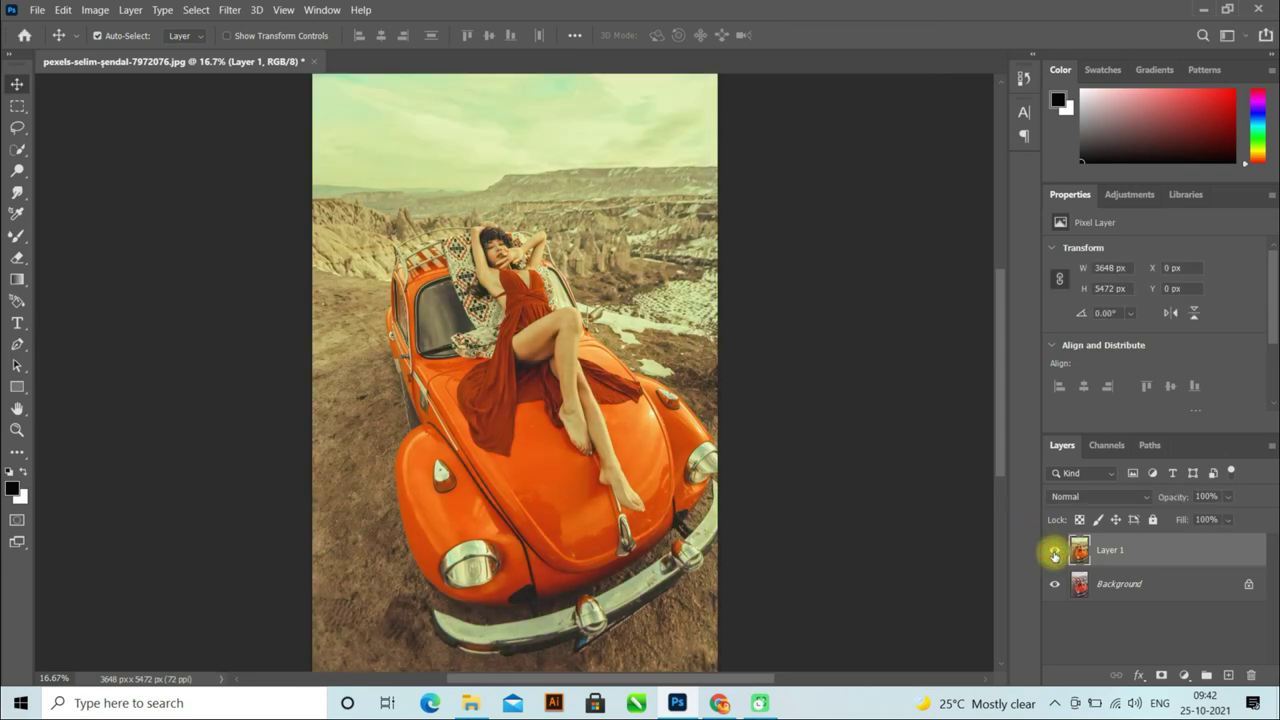
pyautogui.click(1054, 555)
pyautogui.click(1054, 555)
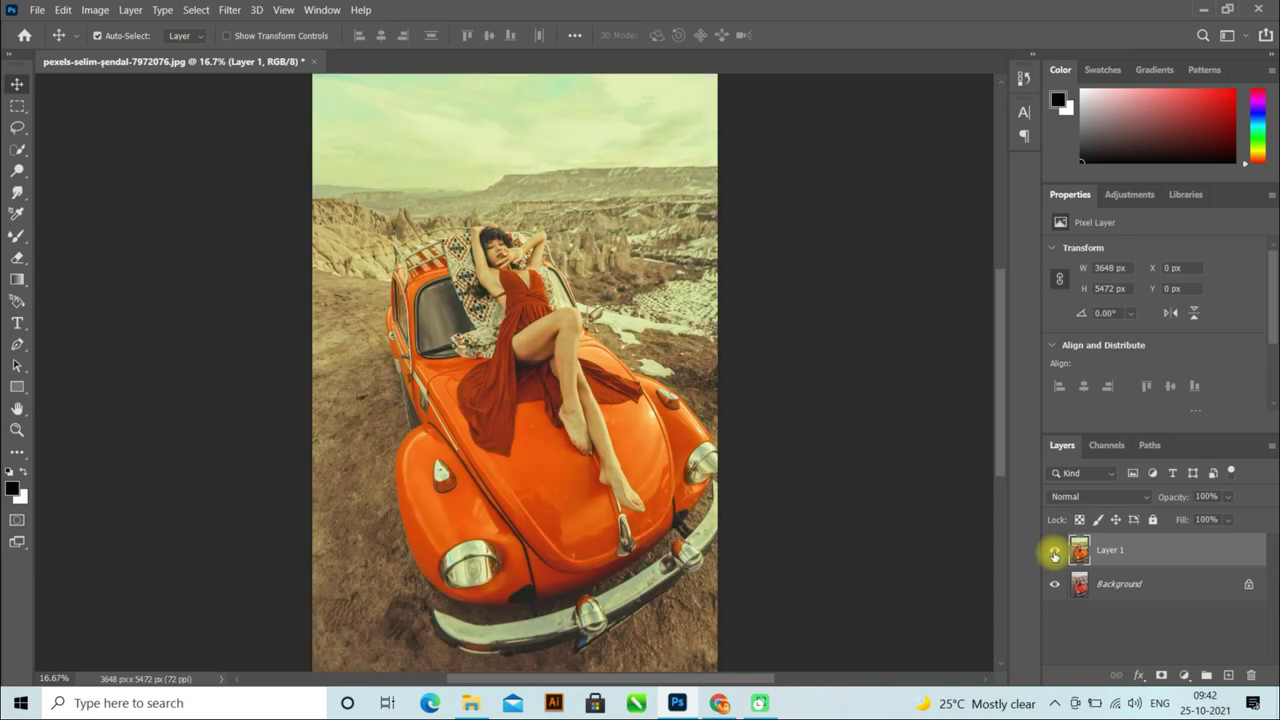